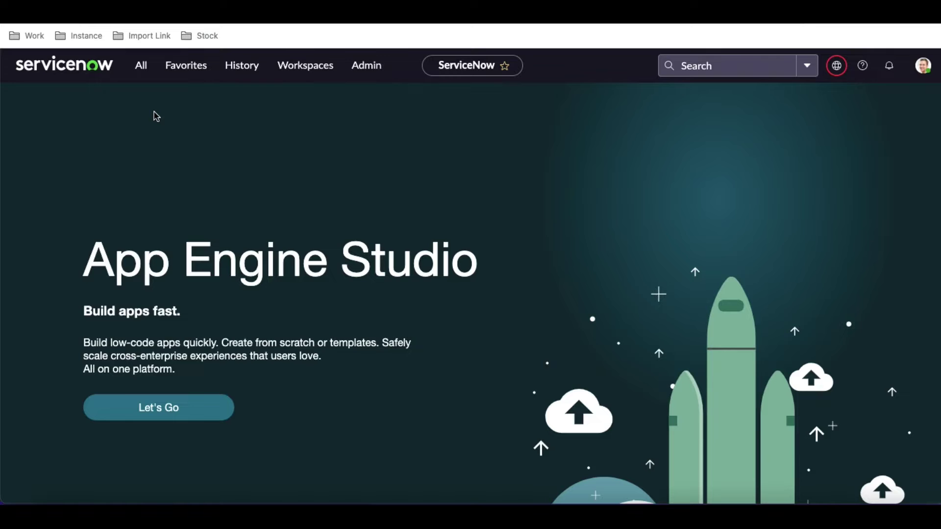
Step: Open the REST API Explorer and choose Attachment API as the API to explore in the now namespace
click(147, 73)
text(rest ap)
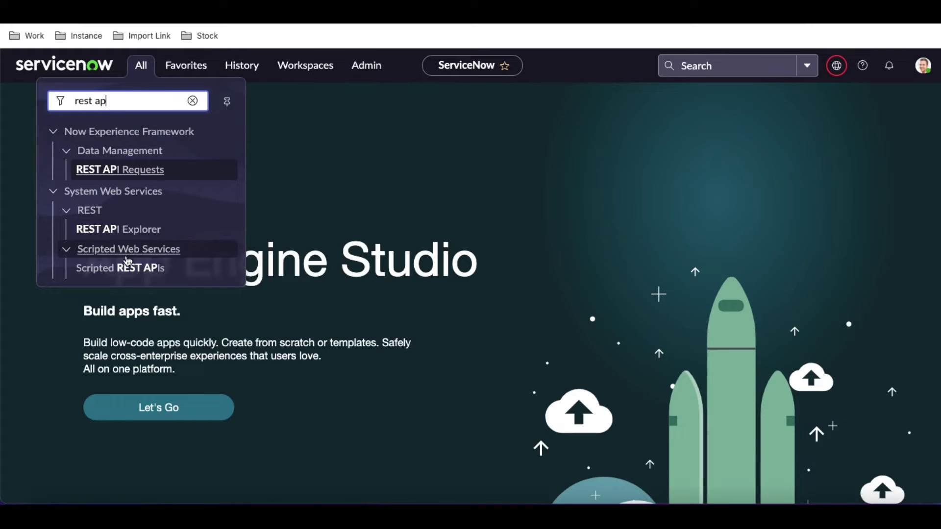
click(127, 237)
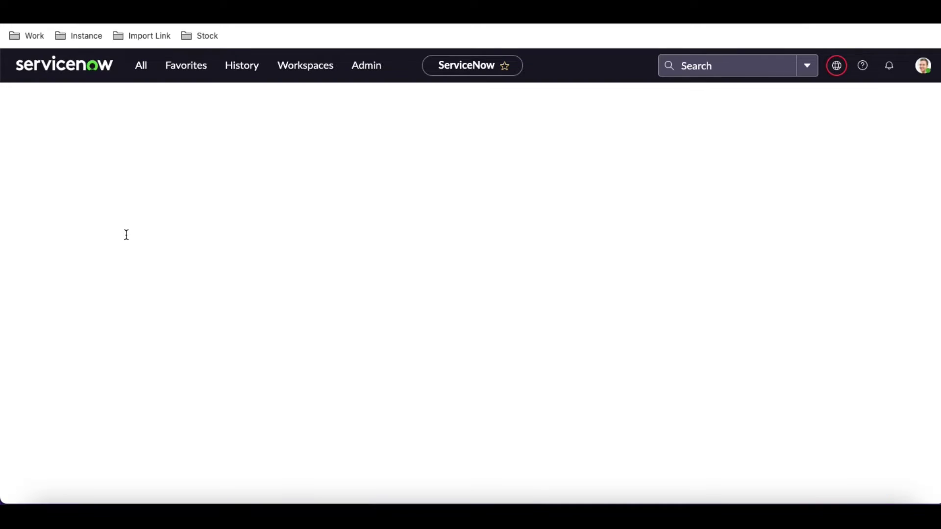
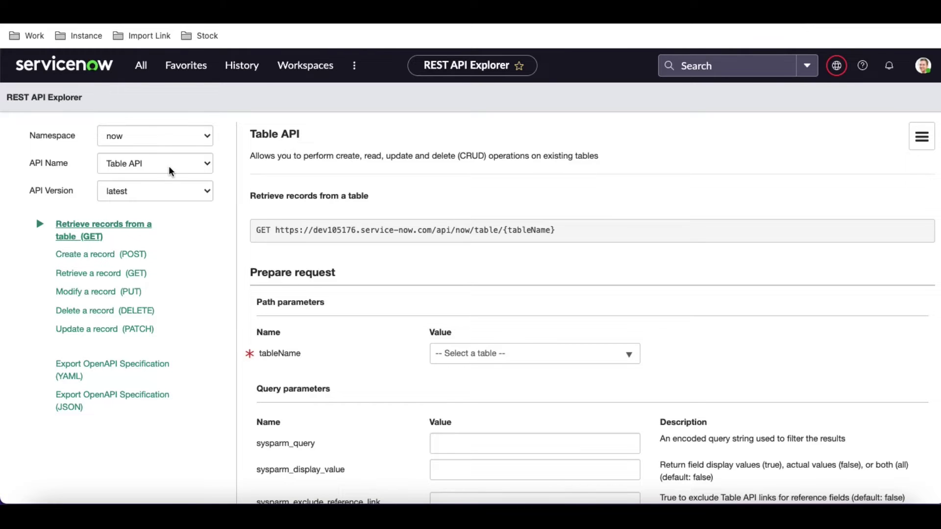
click(144, 170)
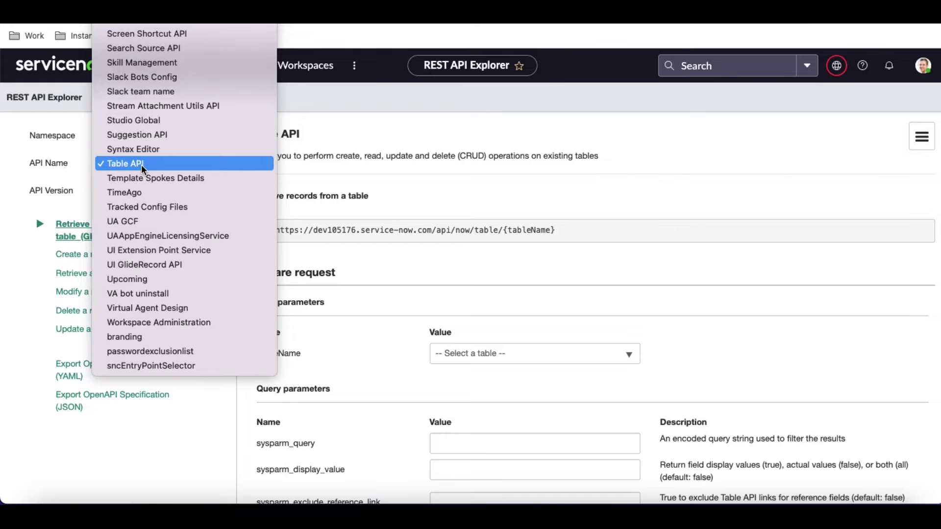
text(at)
key(Return)
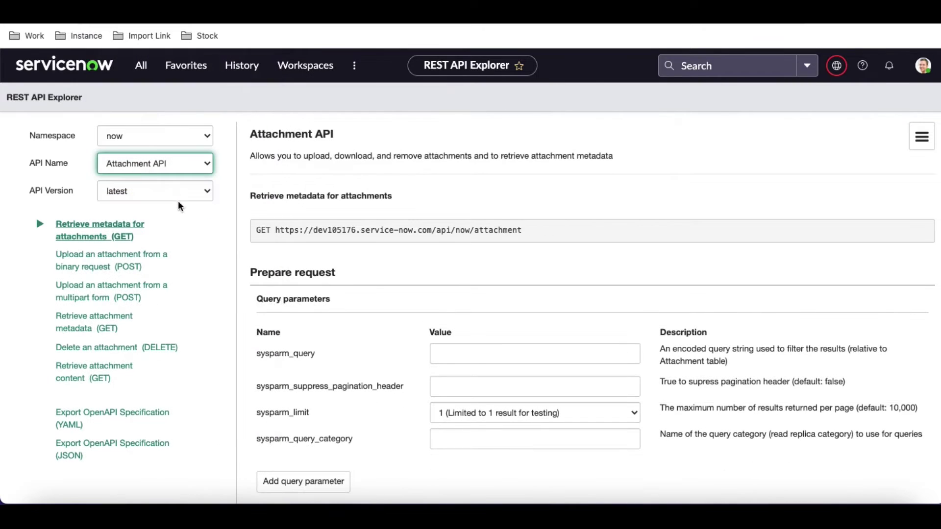
Step: Examine the Attachment API's available operations, the metadata retrieval endpoint URL, and its query parameters and request headers
scroll(196, 255, down, 2)
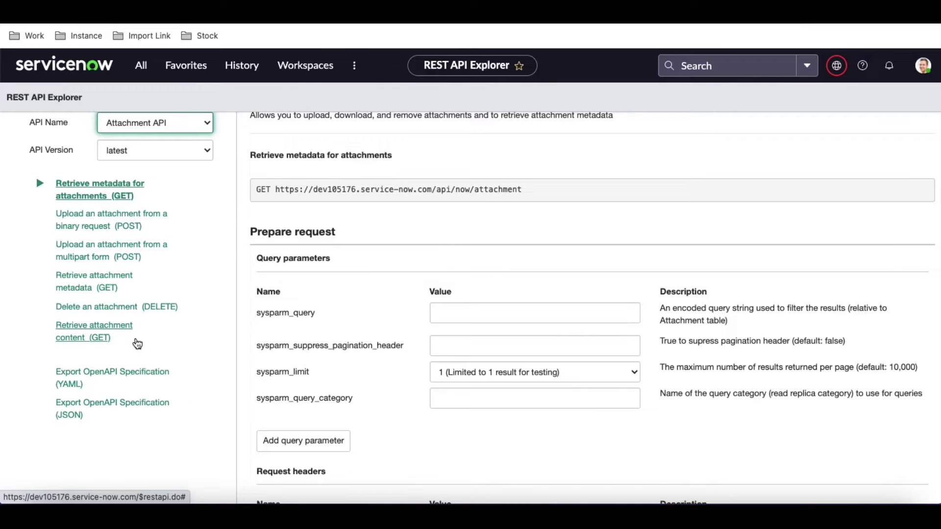
scroll(137, 343, up, 2)
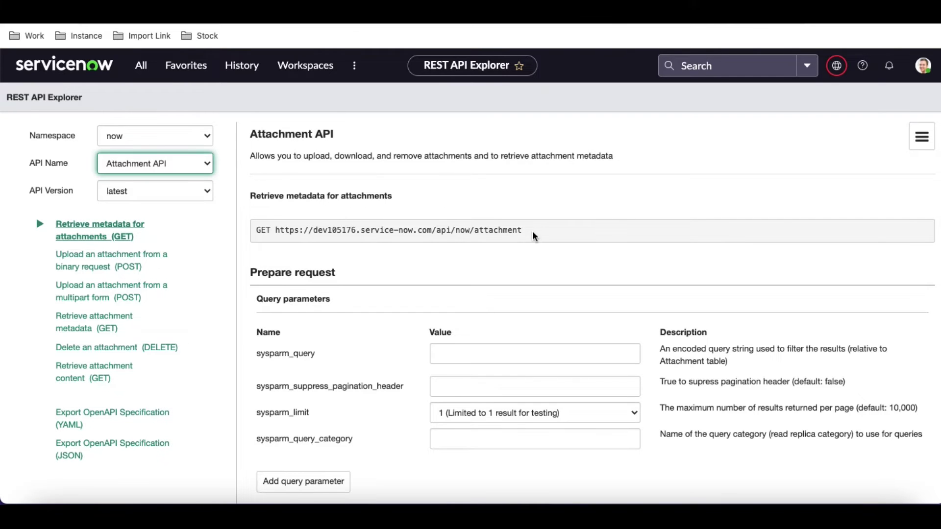
triple_click(427, 227)
drag(305, 226, 280, 230)
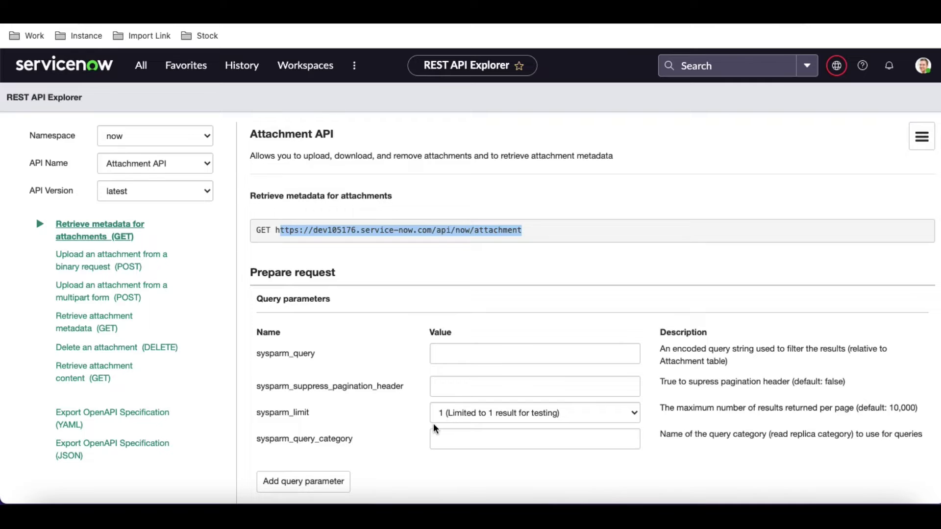
scroll(435, 426, down, 3)
scroll(435, 428, up, 3)
scroll(383, 413, down, 7)
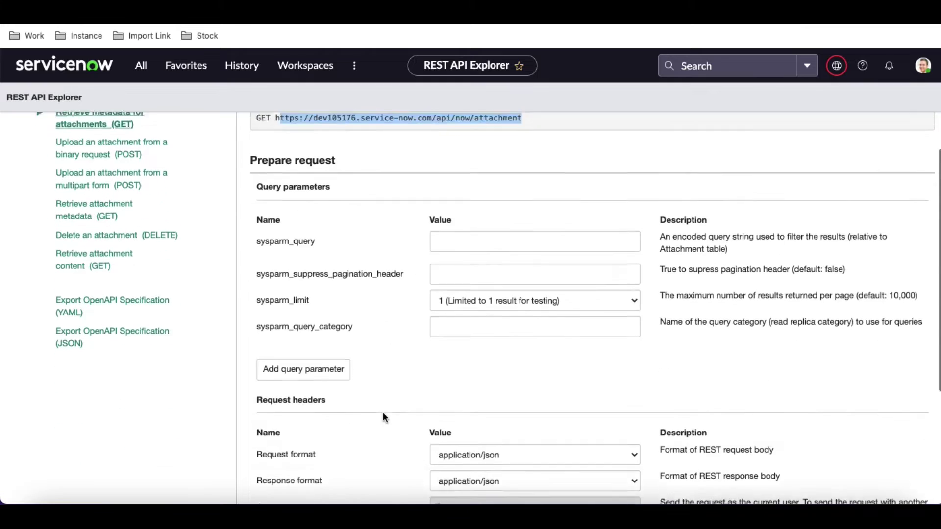
scroll(384, 415, up, 3)
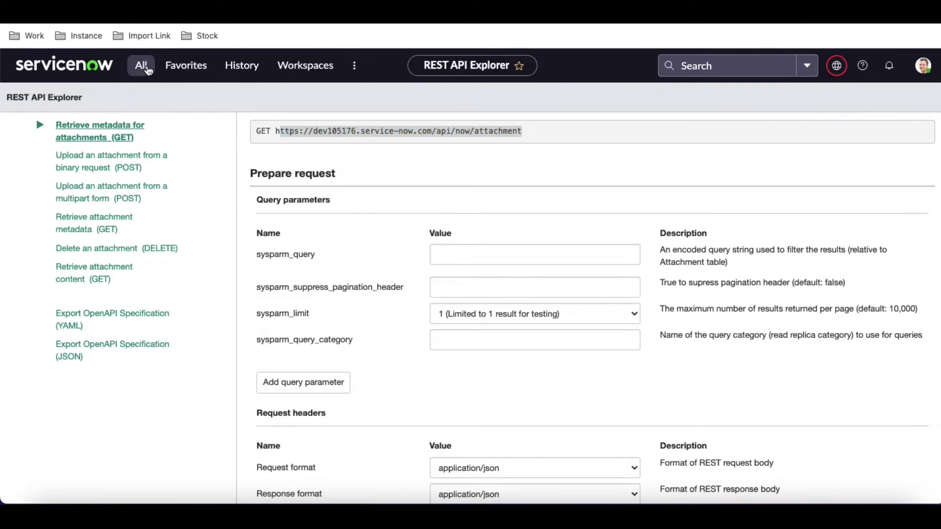
Step: Open the list view of the sys_attachment table
click(147, 68)
click(73, 98)
text(sys_attachment.LIST)
key(Return)
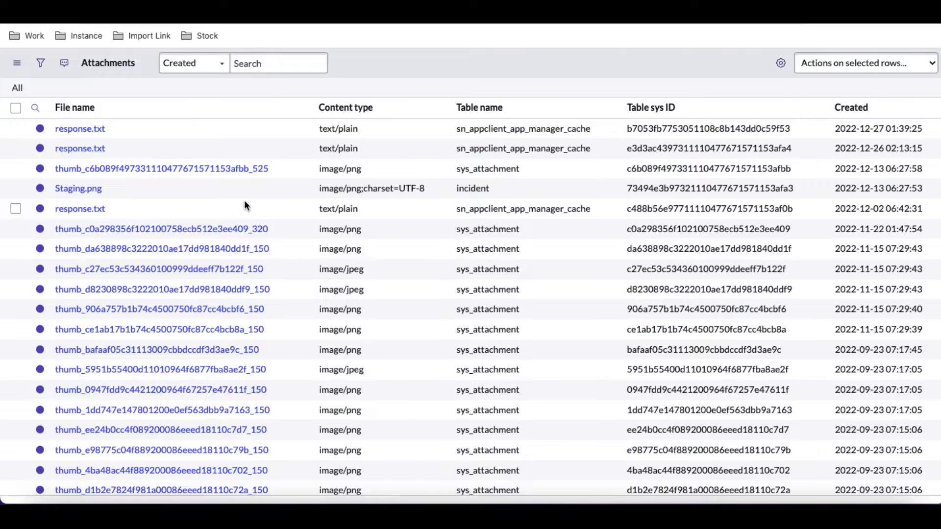
Step: Filter the attachments list to table names starting with incident and the file name sap_hr.jpg
click(244, 200)
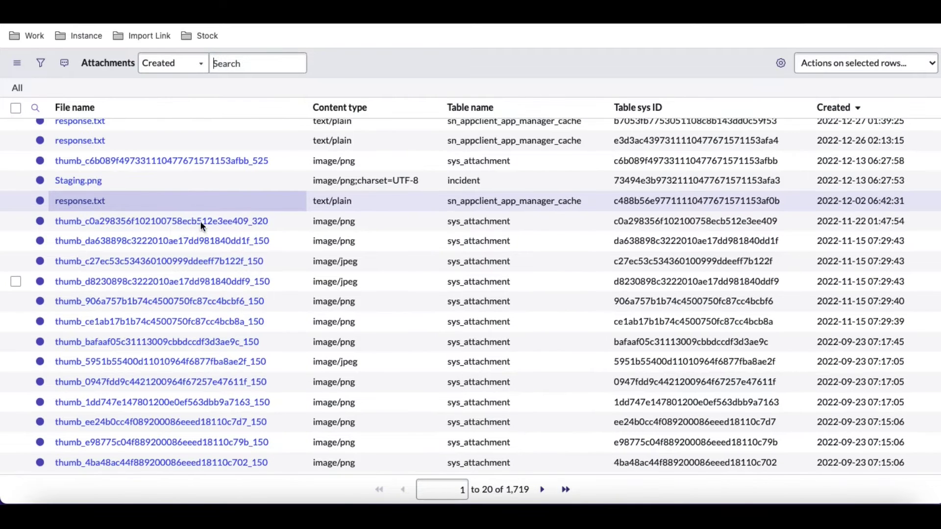
click(498, 277)
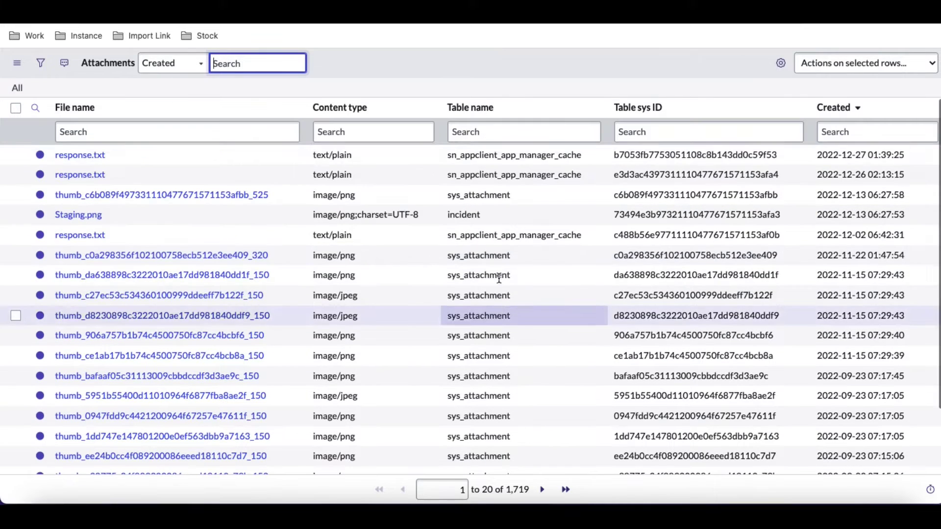
click(519, 133)
text(incident)
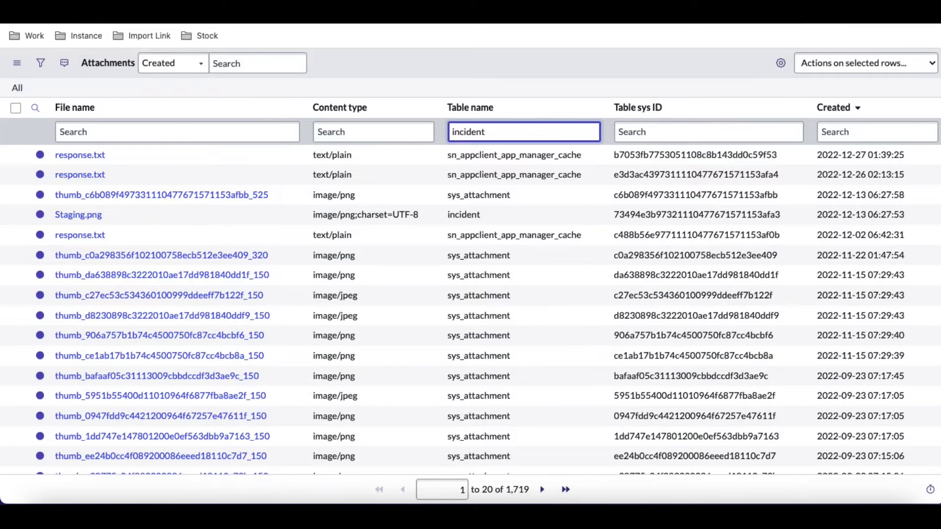
key(Return)
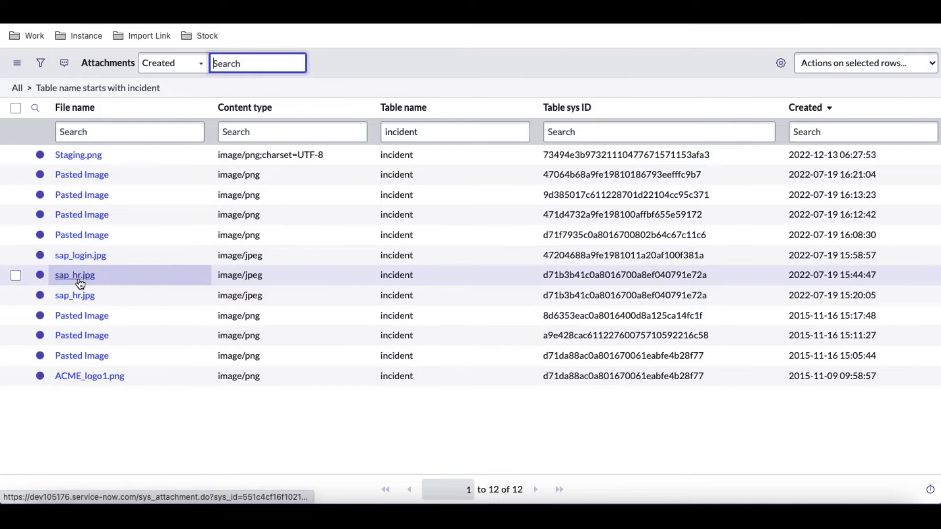
right_click(103, 277)
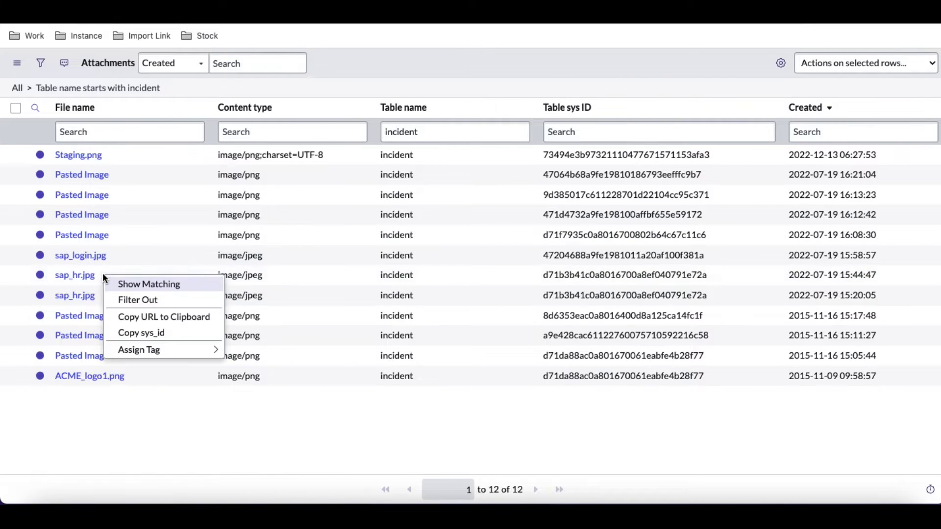
click(130, 286)
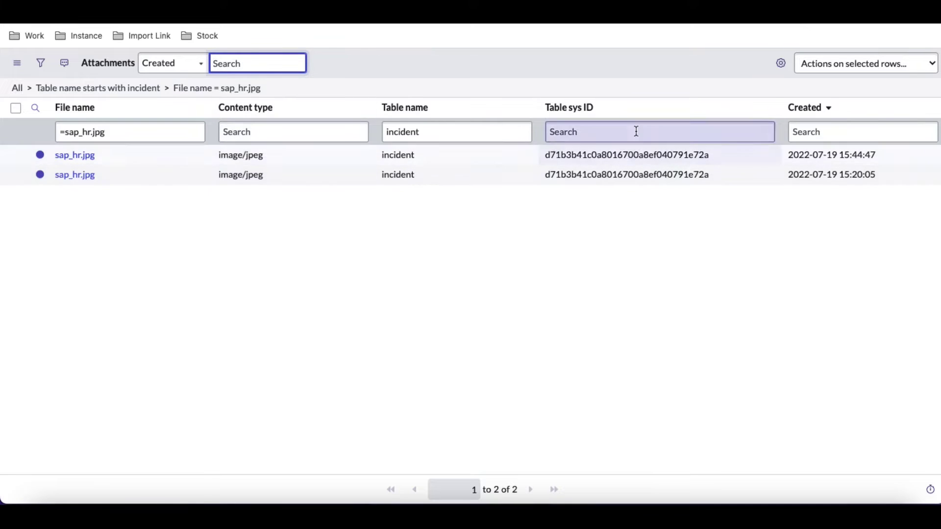
Step: Copy the attachment list's filter query and paste it as the sysparm_query value of the Attachment API request
right_click(248, 90)
click(273, 112)
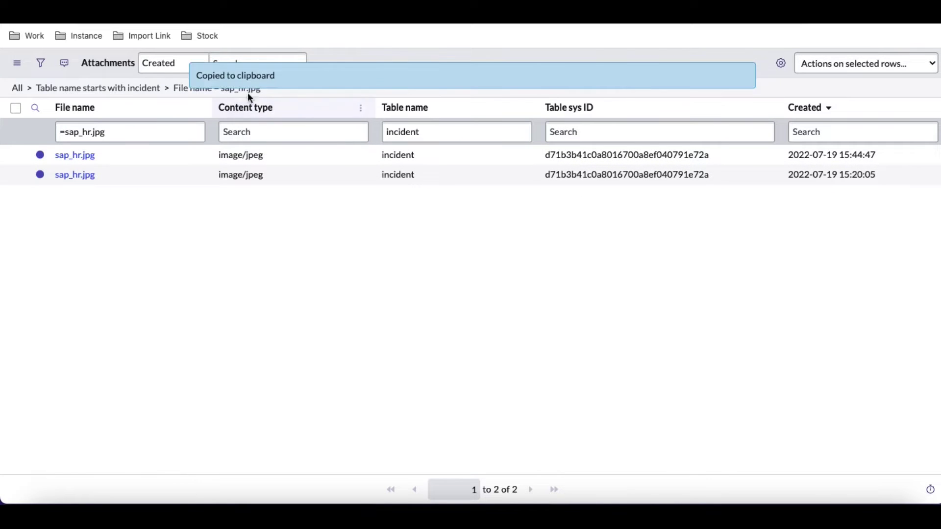
right_click(248, 96)
click(272, 134)
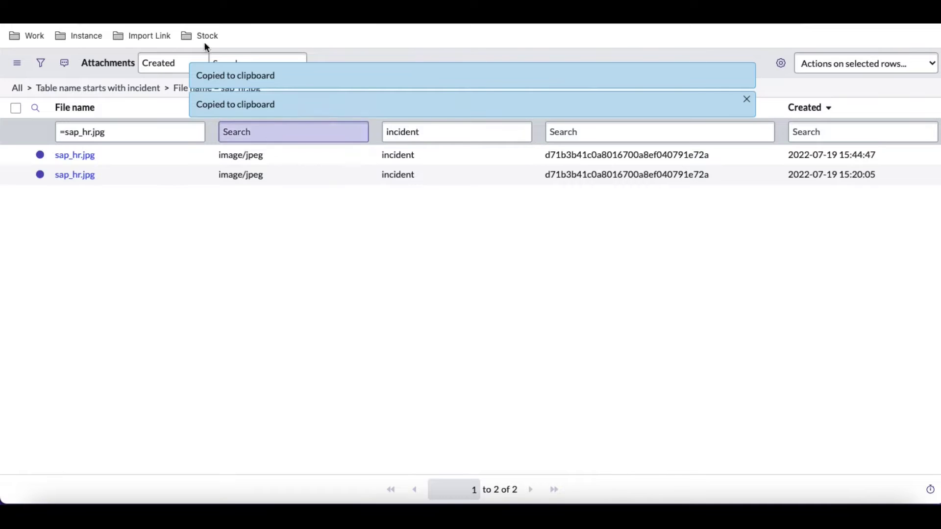
key(ctrl+Tab)
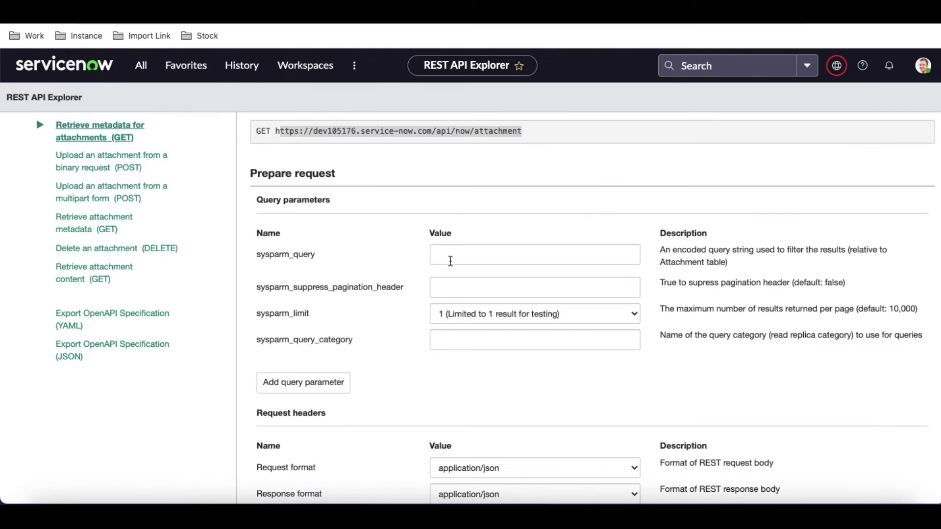
click(450, 261)
key(ctrl+v)
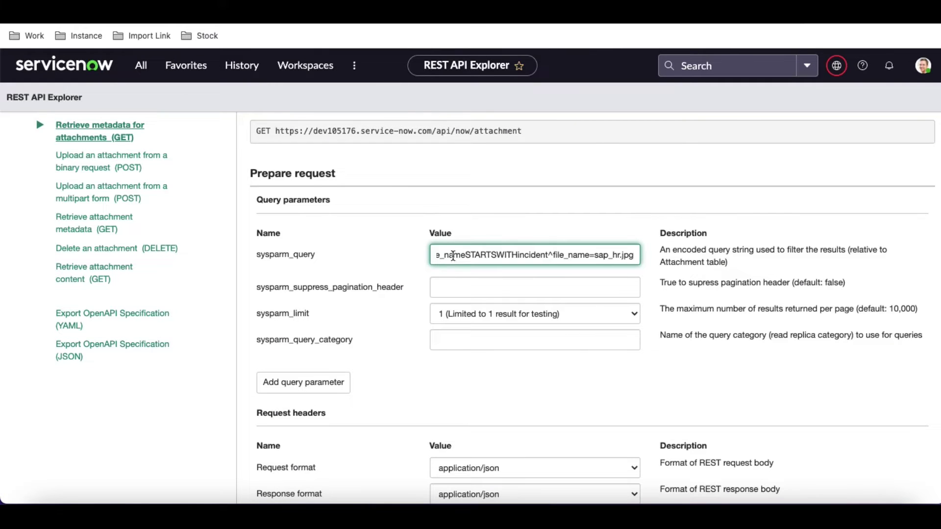
click(503, 201)
Step: Set sysparm_limit to 10 (Limited to 10 results for testing)
scroll(504, 198, down, 3)
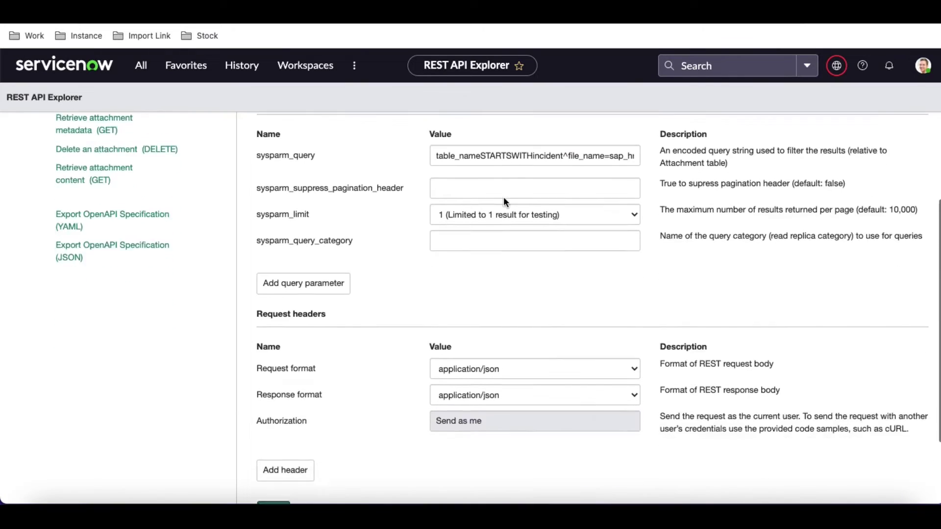
click(504, 197)
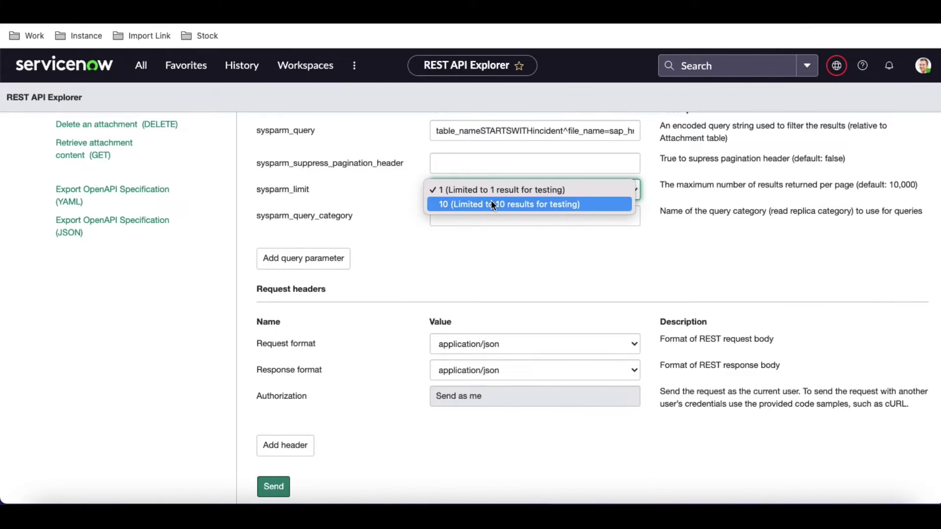
click(492, 202)
scroll(482, 292, down, 2)
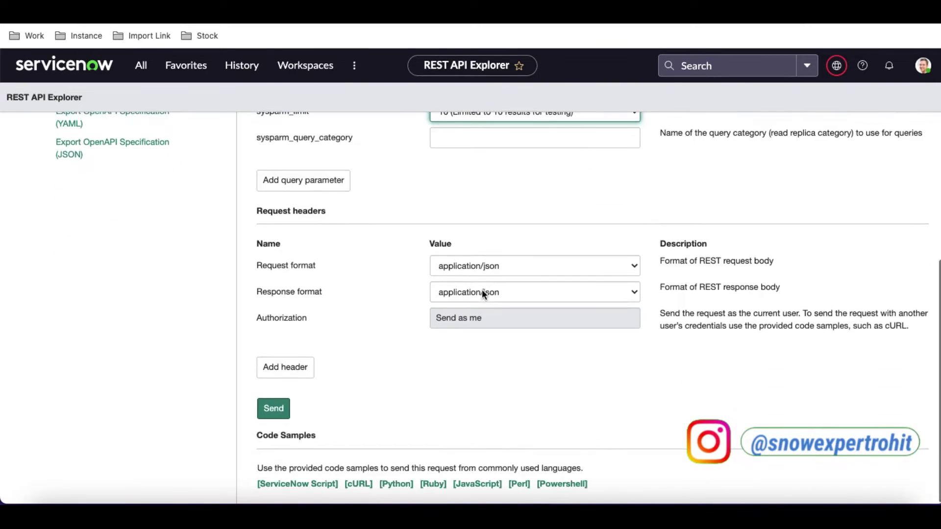
Step: Dismiss the clipboard notice on the attachments list and send the attachment metadata GET request from the REST API Explorer
scroll(361, 217, up, 6)
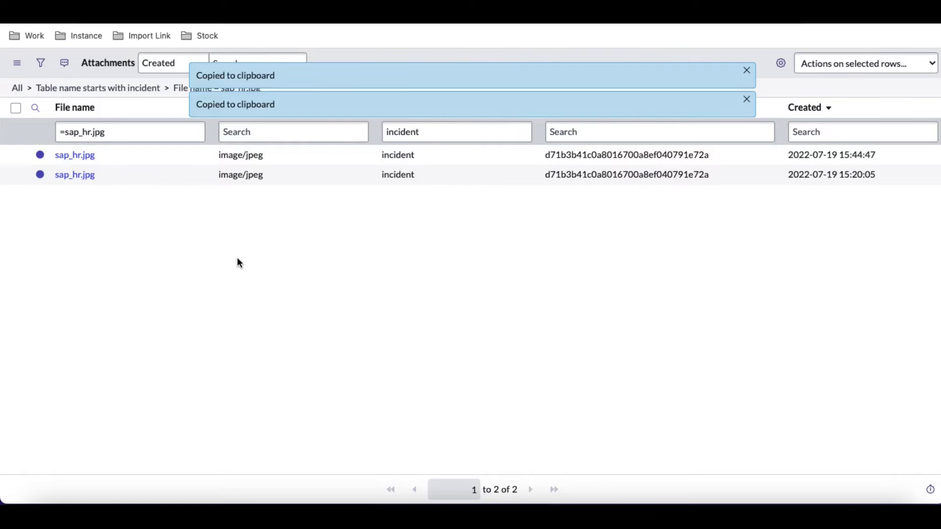
click(748, 71)
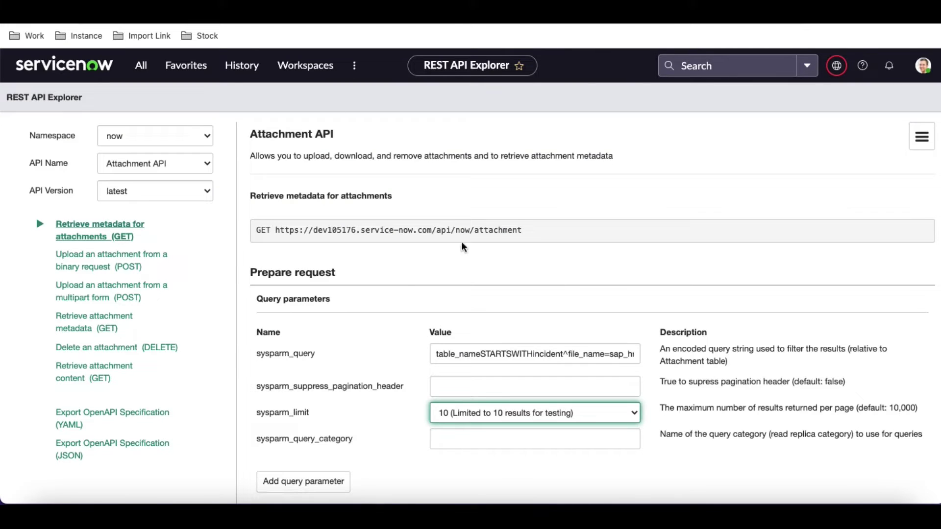
scroll(467, 250, down, 5)
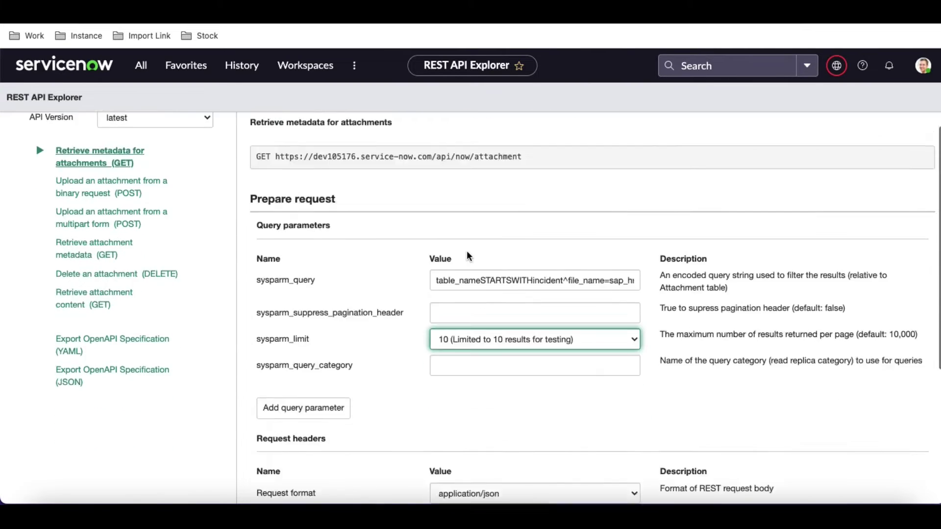
click(272, 408)
Step: Examine the request's response status, headers and the attachment metadata records in the response body
scroll(552, 371, down, 1)
scroll(552, 371, up, 10)
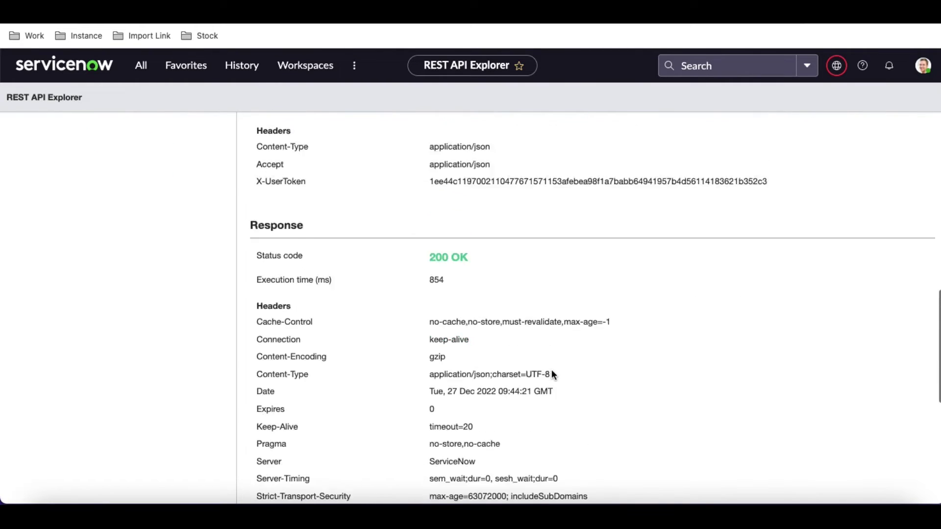
scroll(551, 371, down, 5)
scroll(551, 374, down, 6)
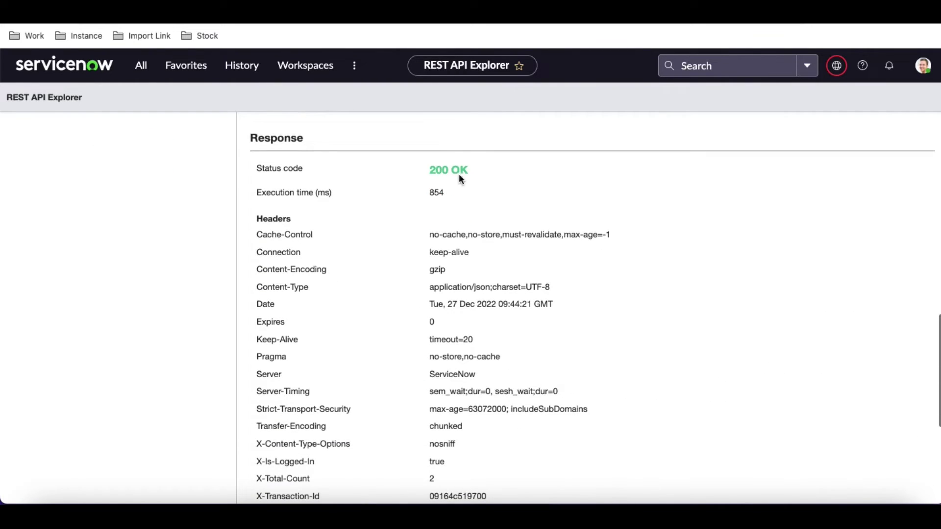
scroll(496, 288, down, 5)
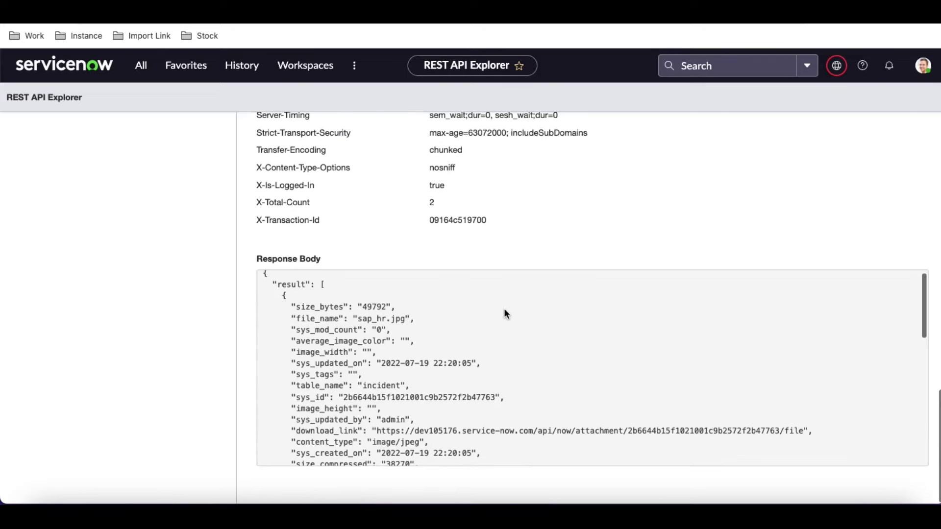
scroll(449, 346, down, 8)
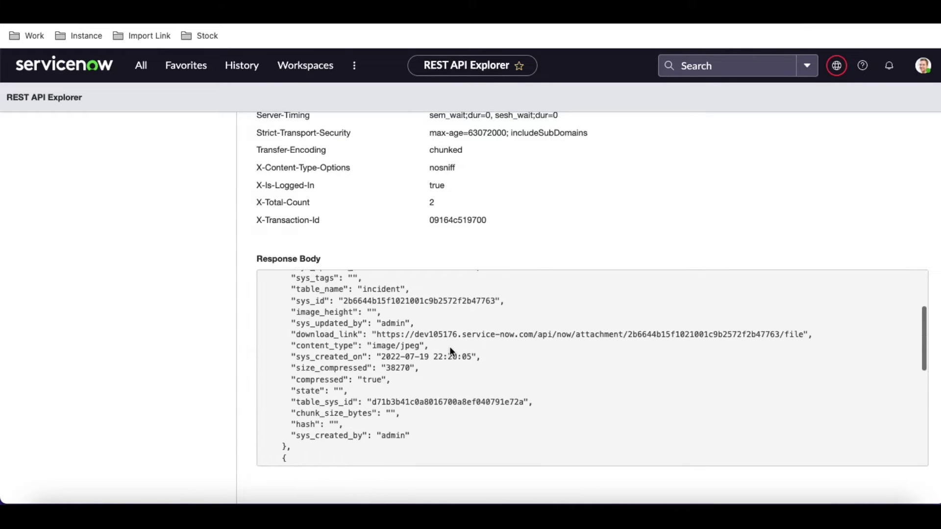
scroll(449, 346, down, 3)
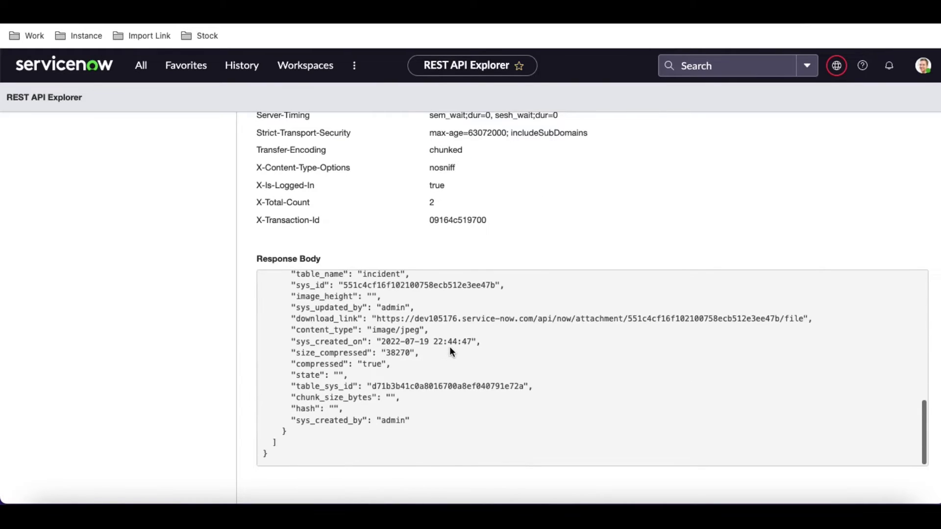
scroll(449, 347, up, 10)
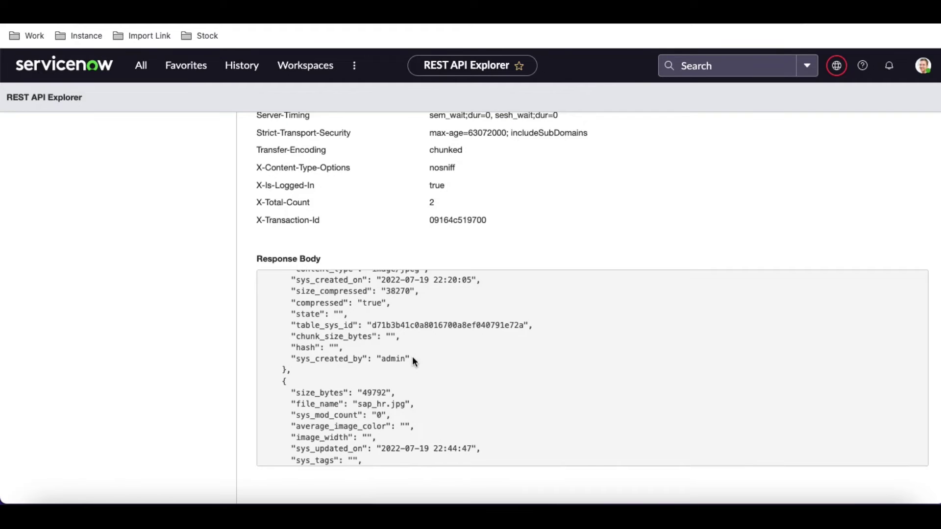
scroll(413, 357, up, 5)
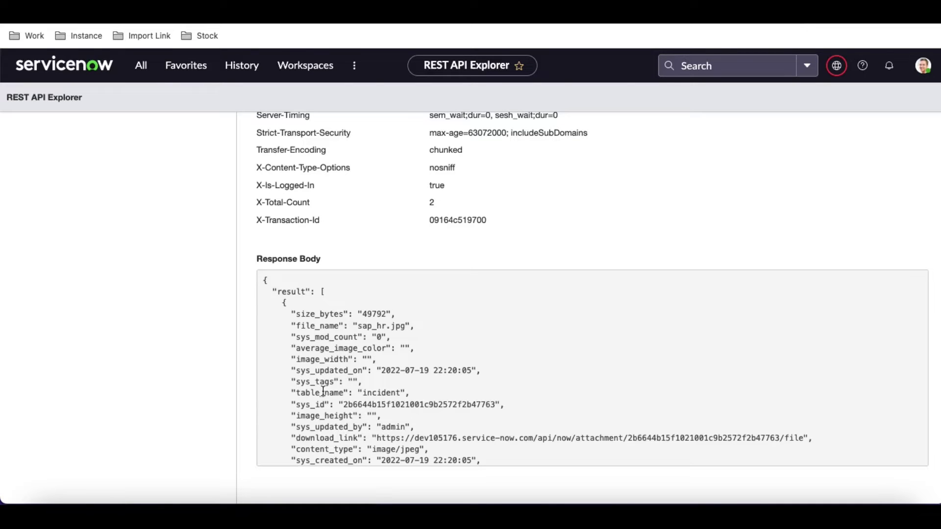
scroll(320, 403, down, 5)
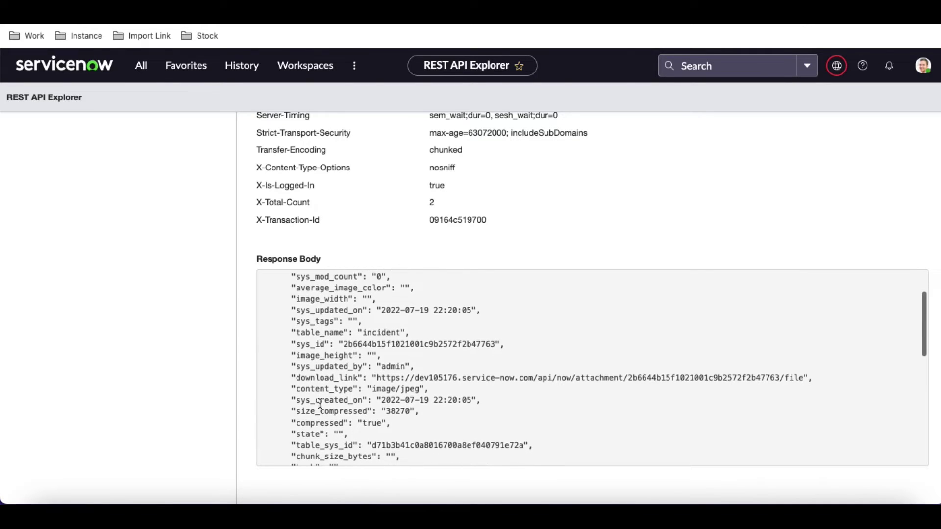
Step: Examine the attachment metadata fields in the response body and compare them with the columns available in the attachments list
scroll(320, 403, down, 1)
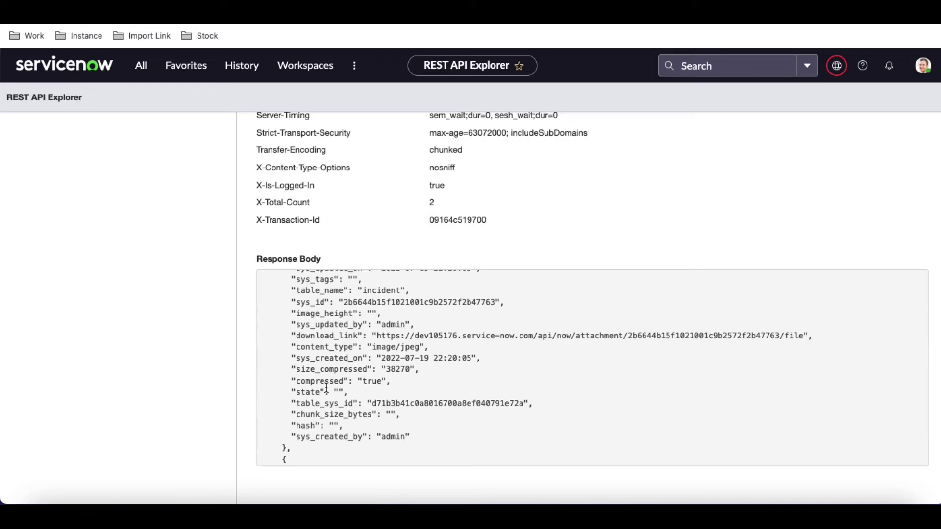
scroll(320, 403, up, 1)
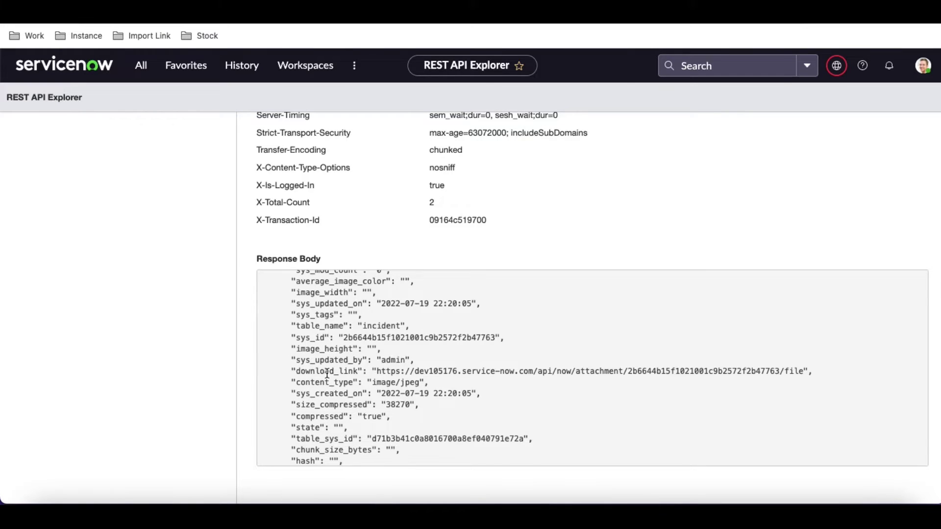
scroll(455, 223, up, 15)
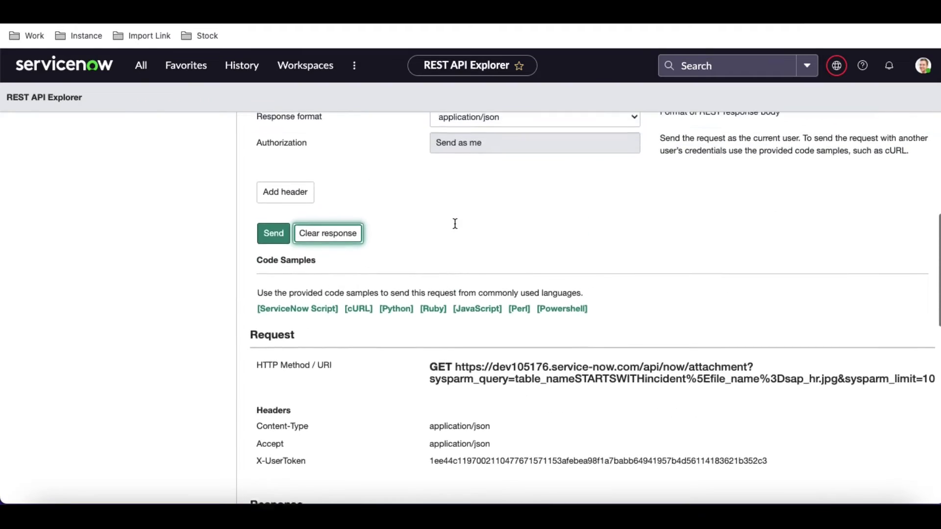
scroll(454, 222, up, 5)
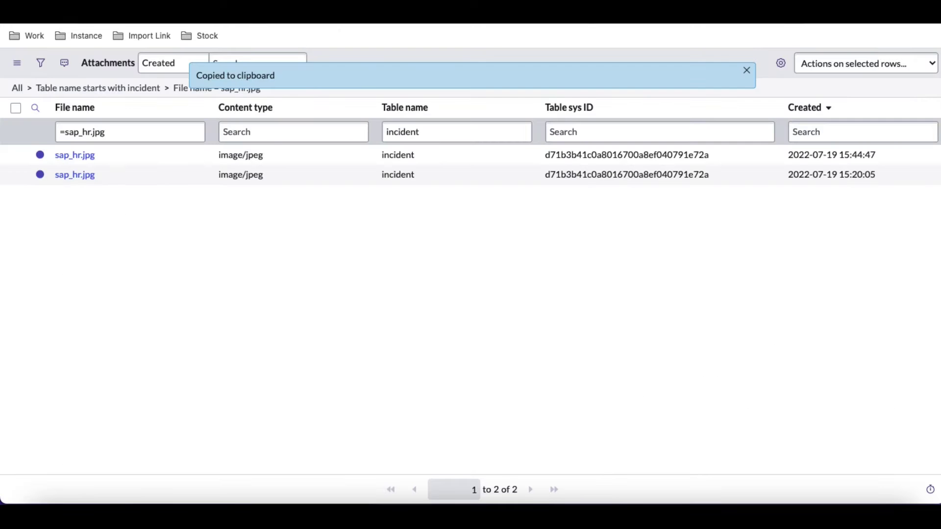
click(786, 71)
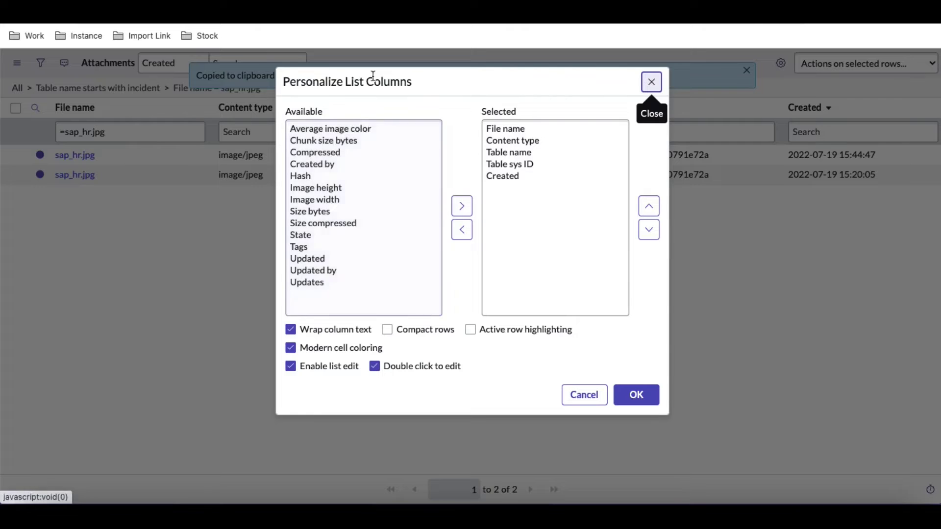
click(368, 263)
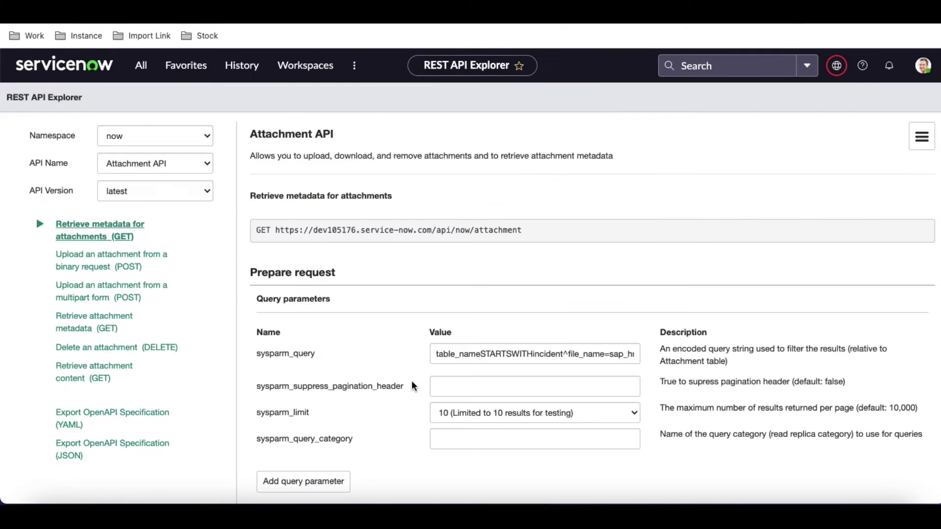
Step: Review the request's query parameters, final GET URI, response headers and response body again
scroll(411, 380, down, 15)
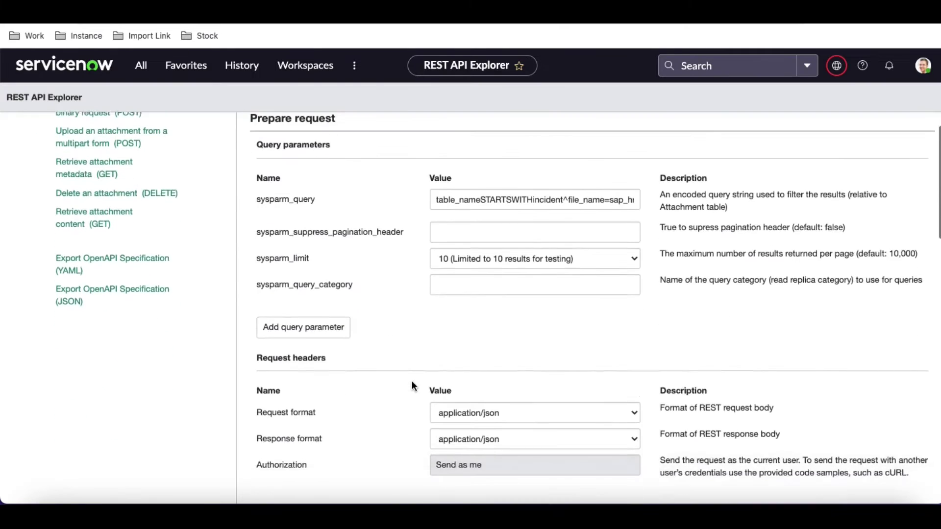
scroll(412, 386, down, 6)
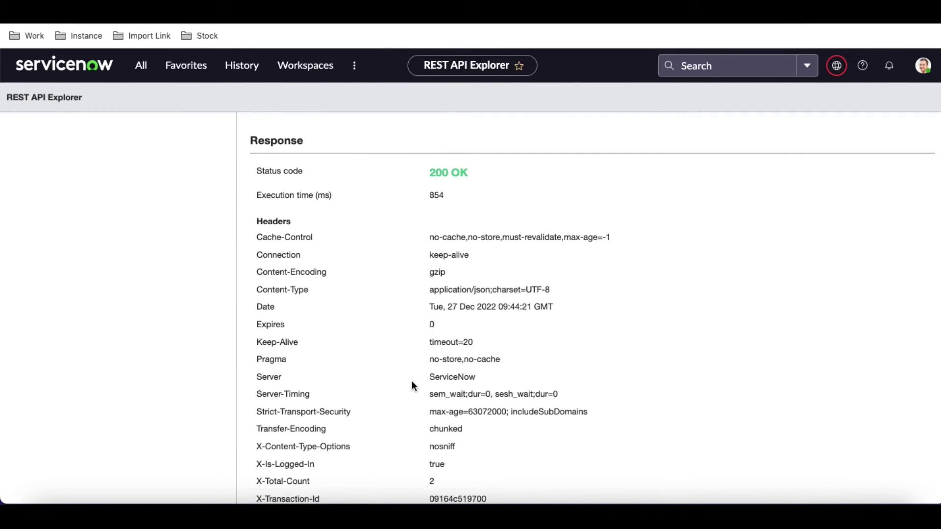
scroll(412, 385, down, 6)
scroll(412, 380, up, 3)
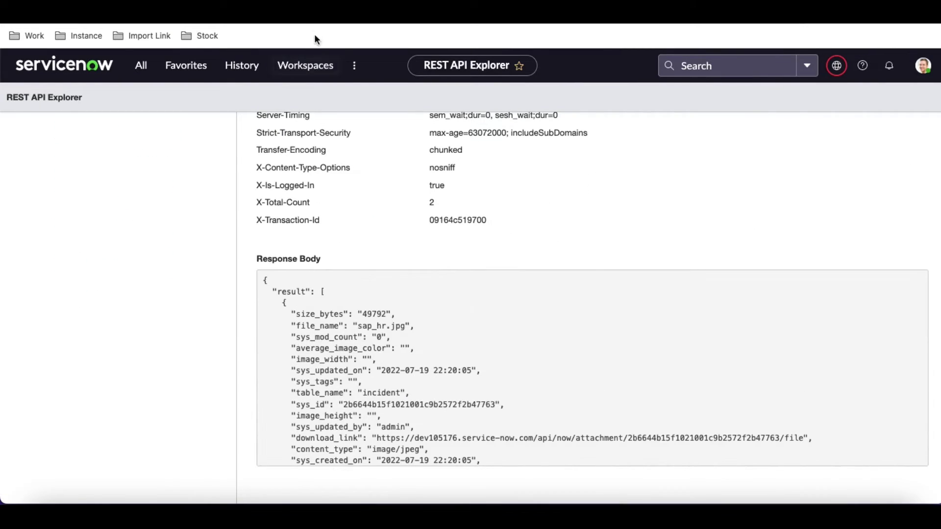
scroll(424, 245, up, 15)
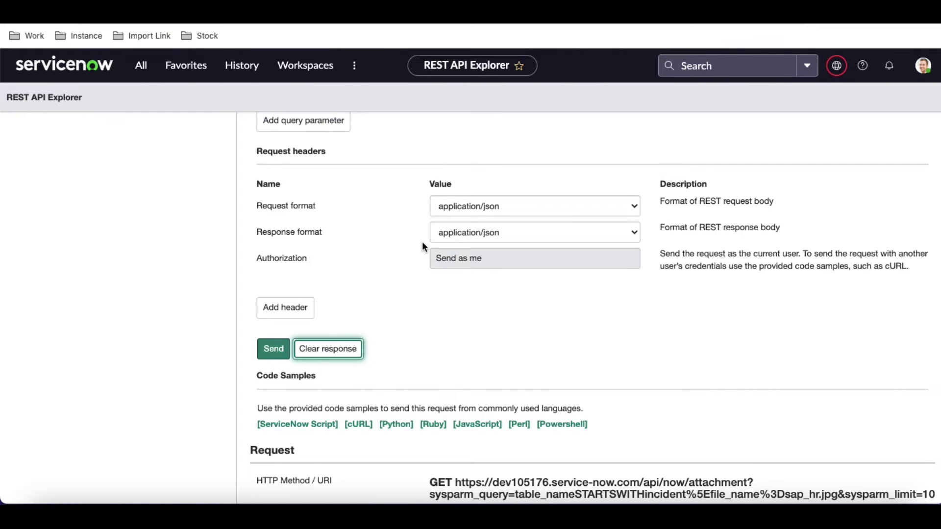
scroll(424, 245, down, 6)
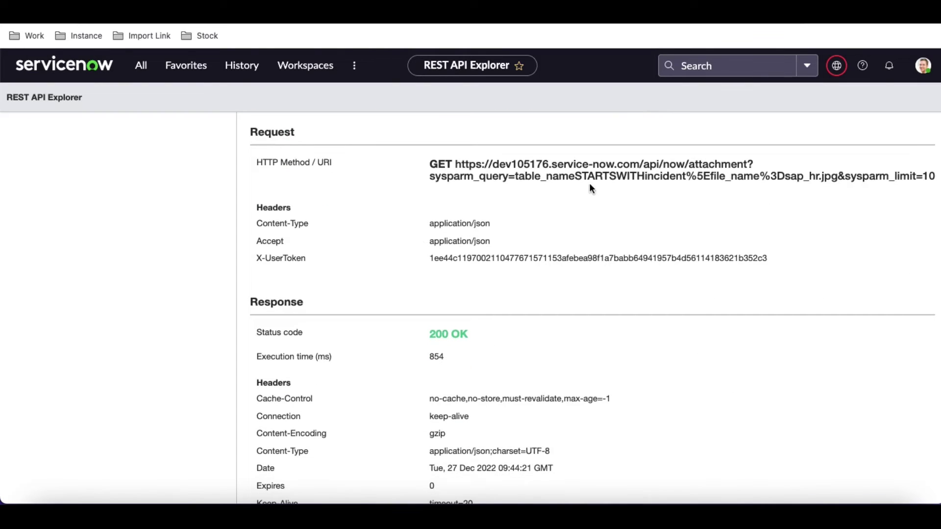
scroll(589, 184, up, 10)
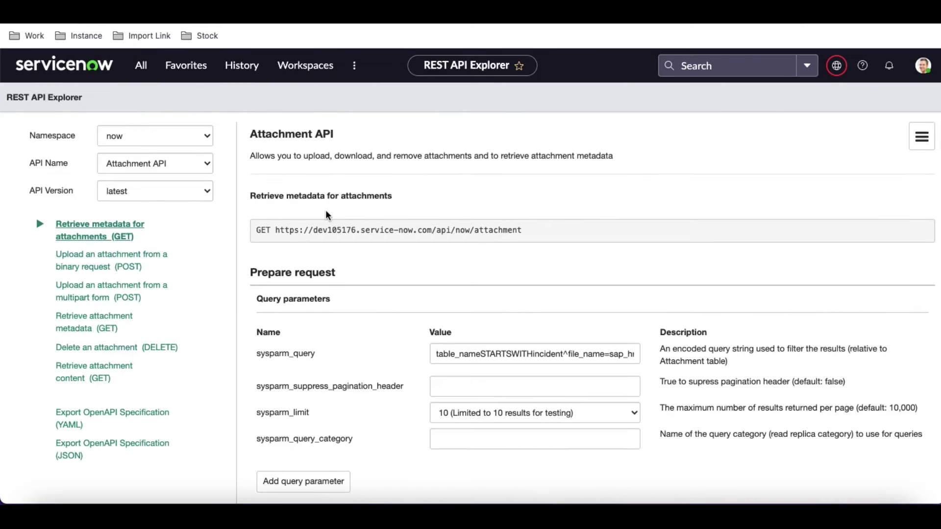
Step: Select the Upload an attachment from a binary request (POST) method and review its query parameters, headers and request body
click(162, 259)
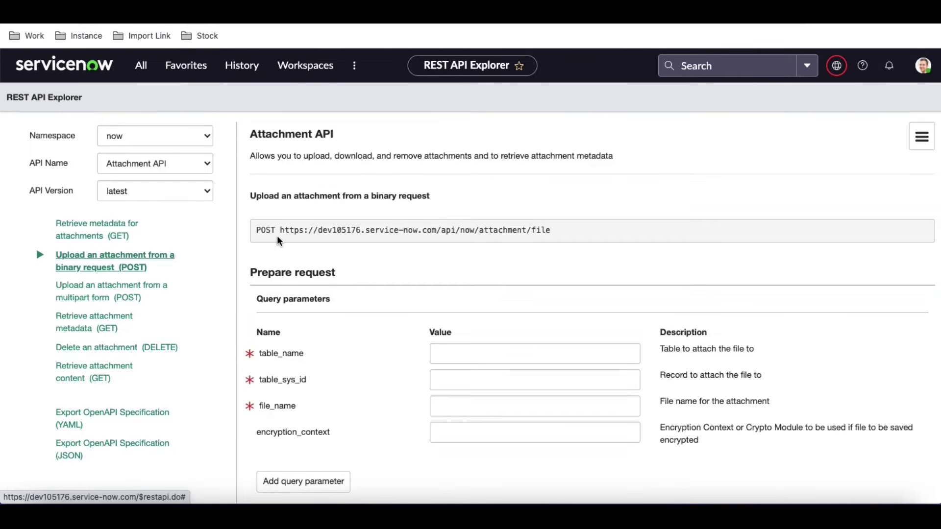
scroll(356, 254, down, 3)
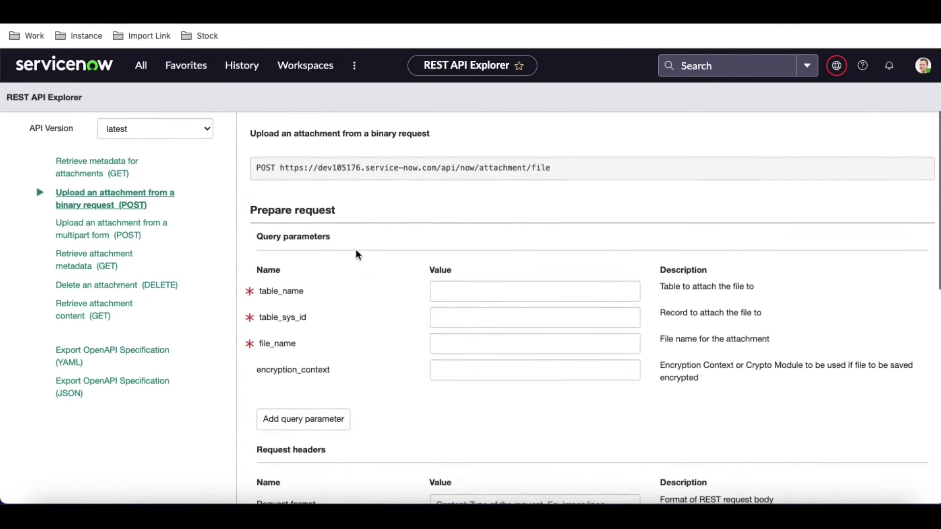
scroll(357, 254, down, 6)
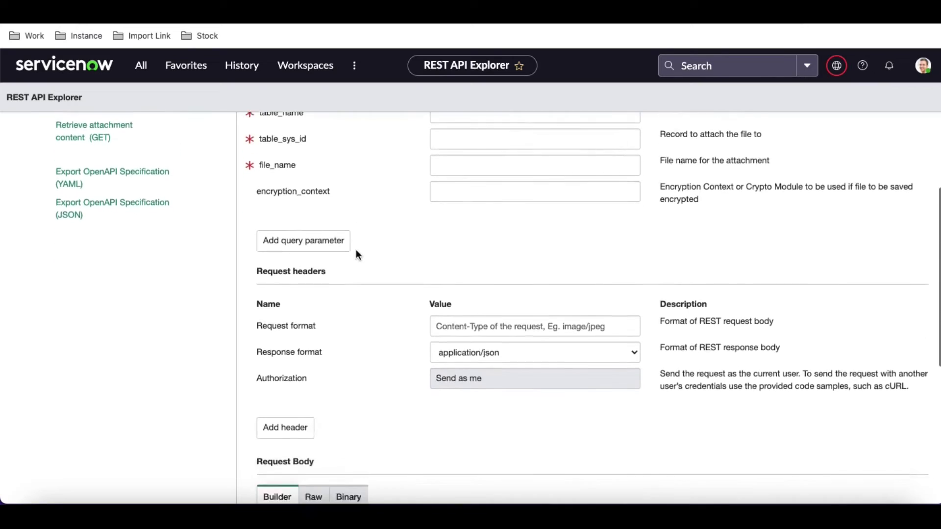
scroll(356, 250, up, 10)
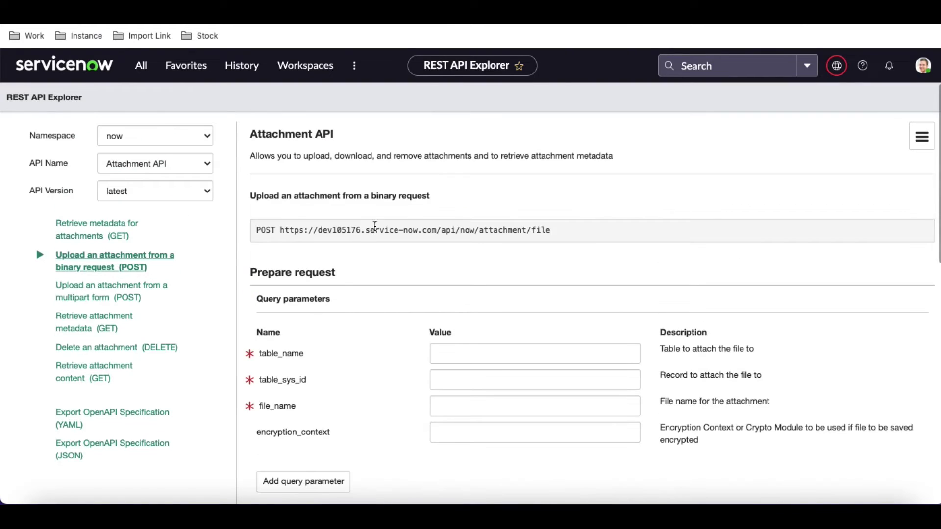
Step: Open the incident list with incident.LIST and open the incident with the short description "Rest Outbound testng"
click(140, 65)
text(incident.LIS)
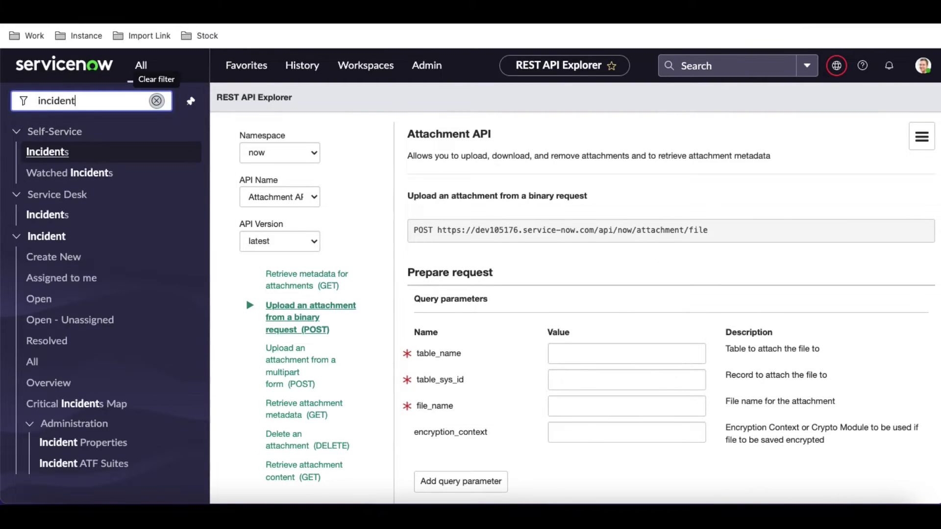
text(T)
key(Return)
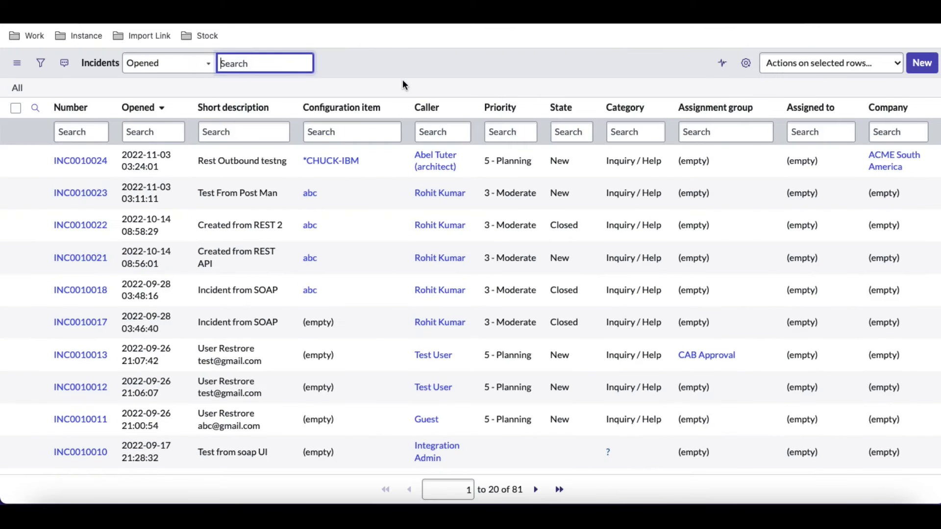
click(90, 163)
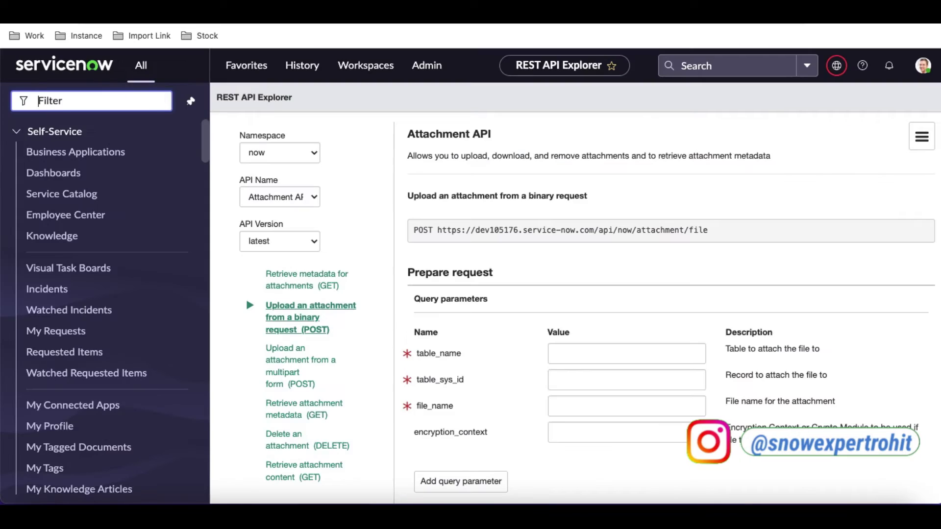
Step: Set the table_name parameter of the binary upload request to incident
click(588, 351)
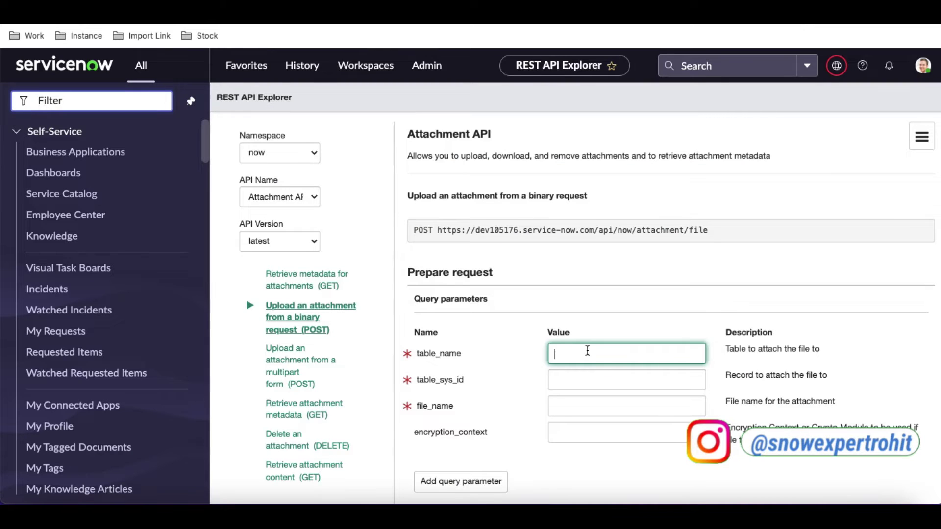
drag(715, 231, 439, 231)
click(575, 346)
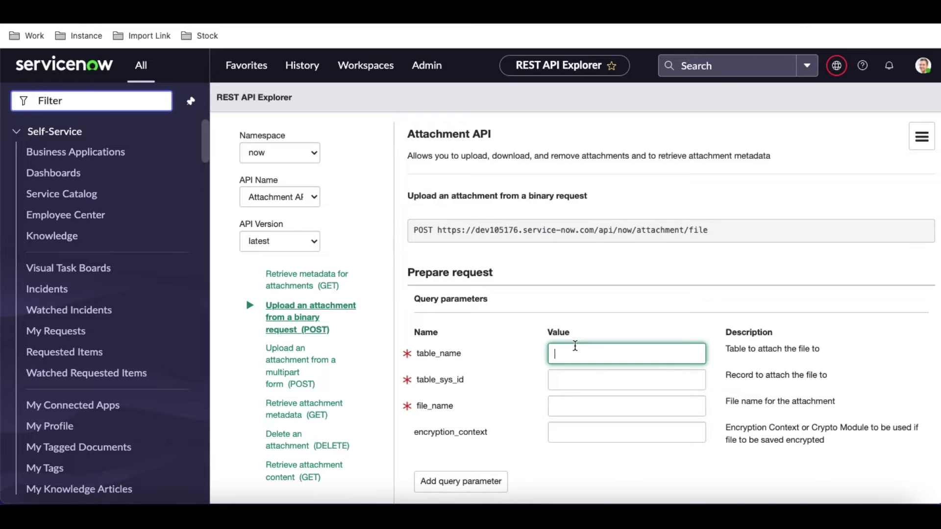
text(incident)
Step: Copy the sys_id of the open "Rest Outbound testng" incident and paste it as the request's table_sys_id value
click(563, 379)
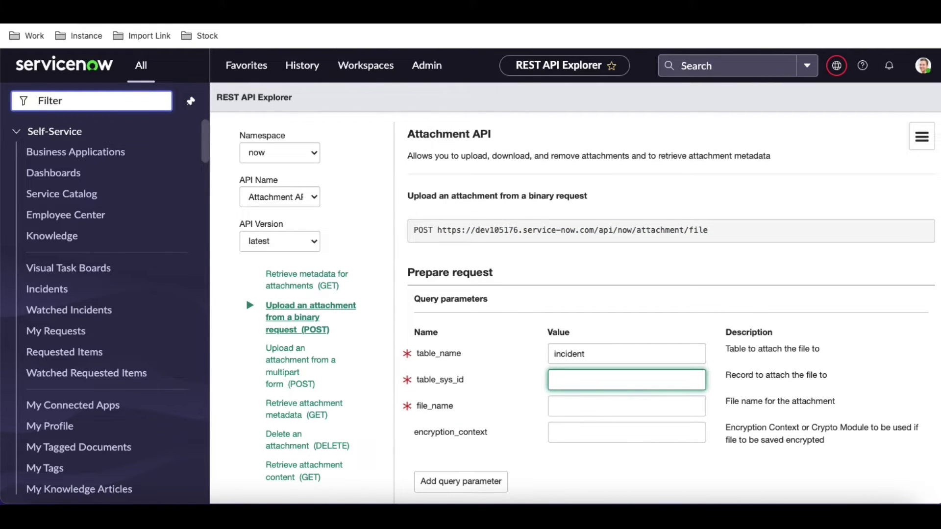
key(ctrl+Tab)
right_click(310, 59)
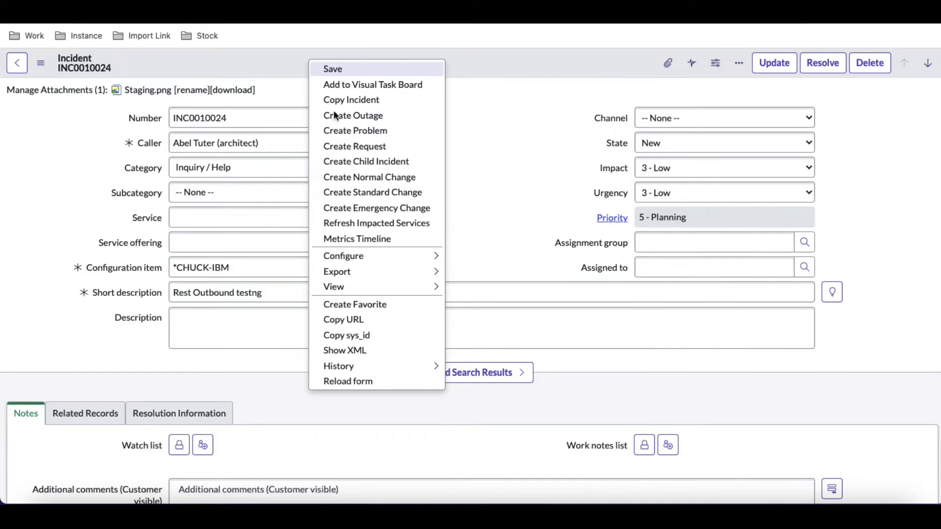
click(365, 335)
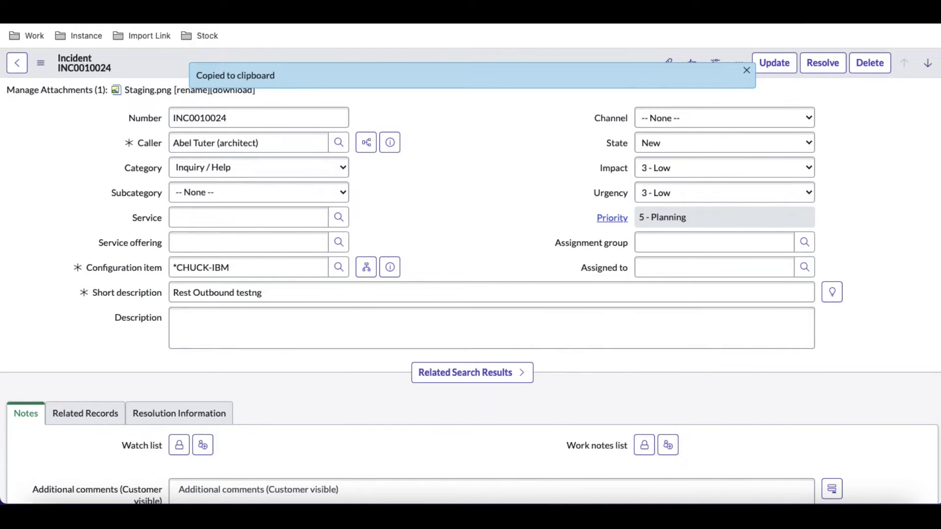
key(ctrl+shift+Tab)
key(ctrl+v)
Step: Set the file_name parameter of the upload request to test.png
scroll(668, 327, down, 2)
click(603, 356)
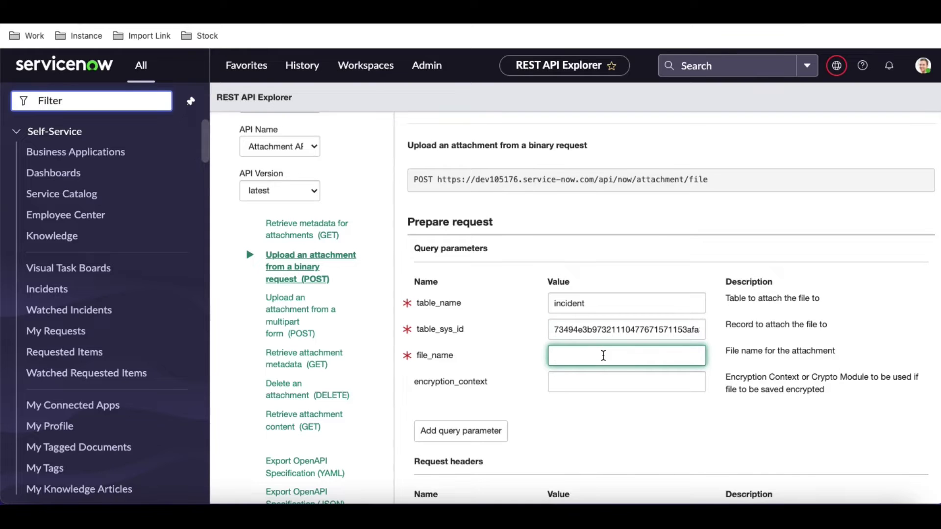
text(test.png)
scroll(668, 308, down, 4)
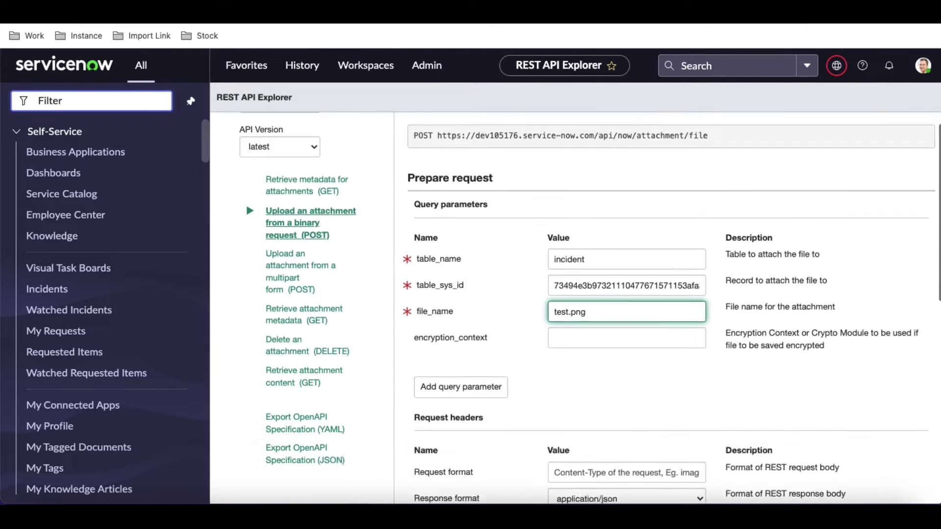
Step: Switch the request body to Binary and choose the file Screenshot 2022-12-08 at 11.17.12 AM.png for upload
scroll(647, 384, down, 2)
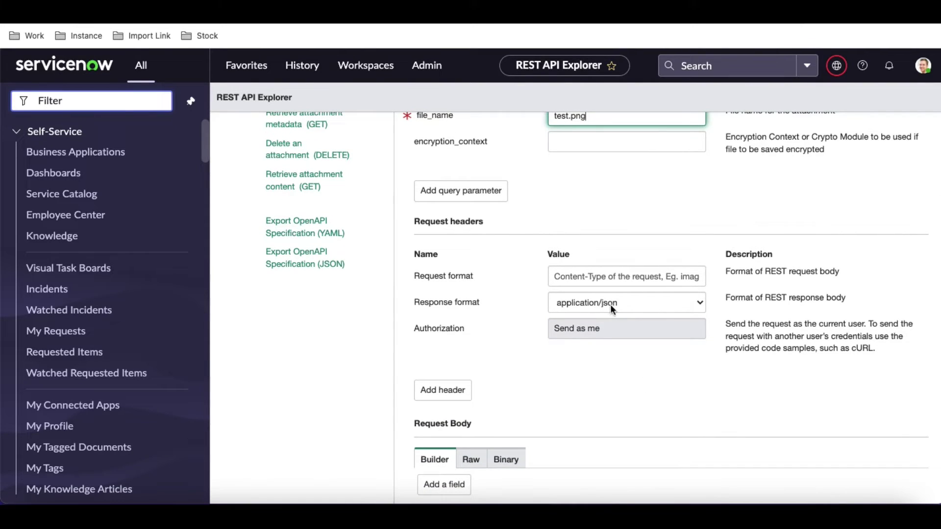
scroll(573, 371, down, 2)
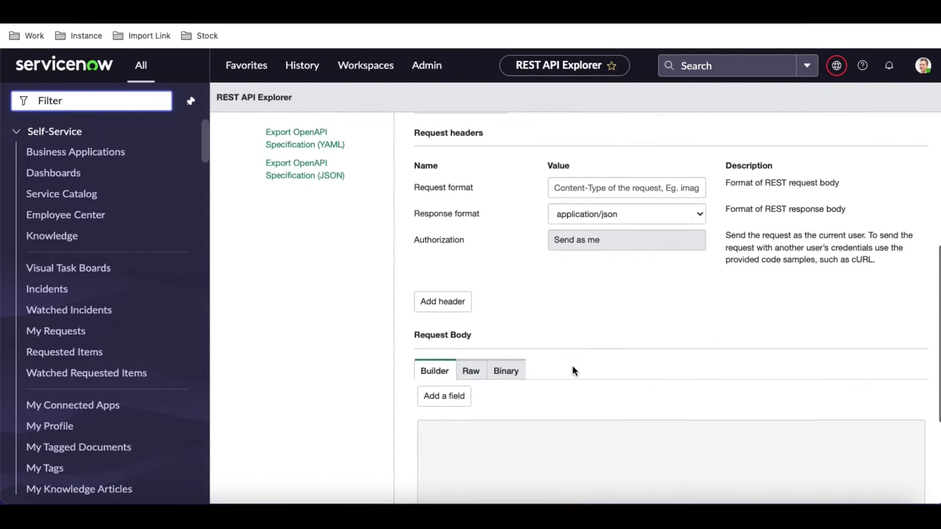
click(469, 374)
click(506, 373)
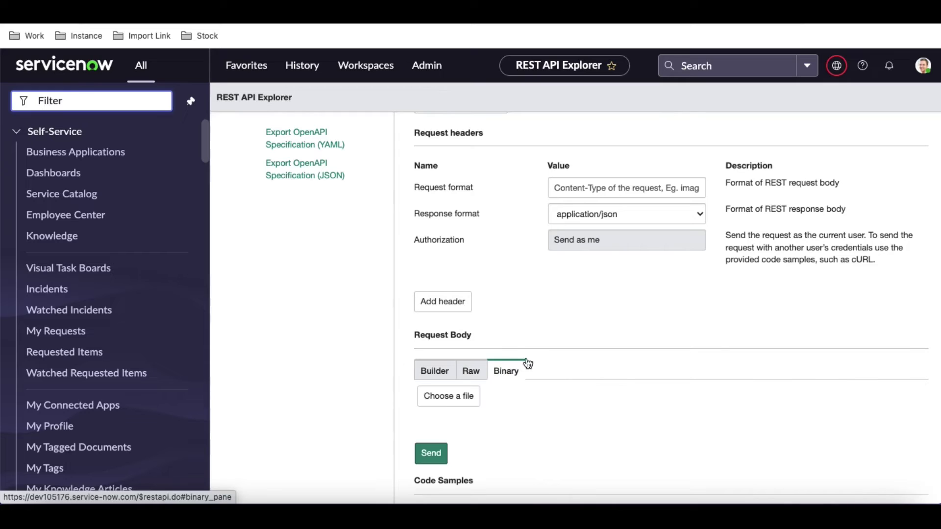
scroll(524, 330, up, 8)
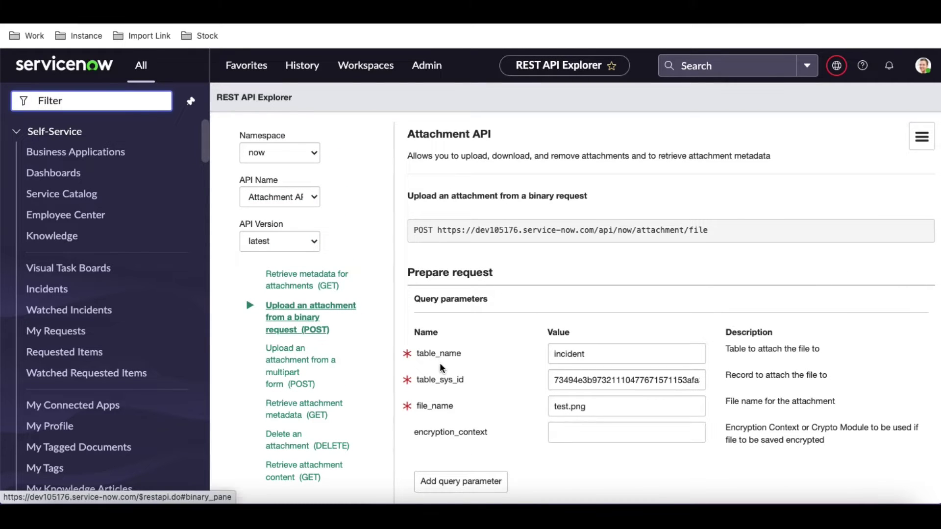
scroll(440, 367, down, 4)
scroll(440, 367, down, 5)
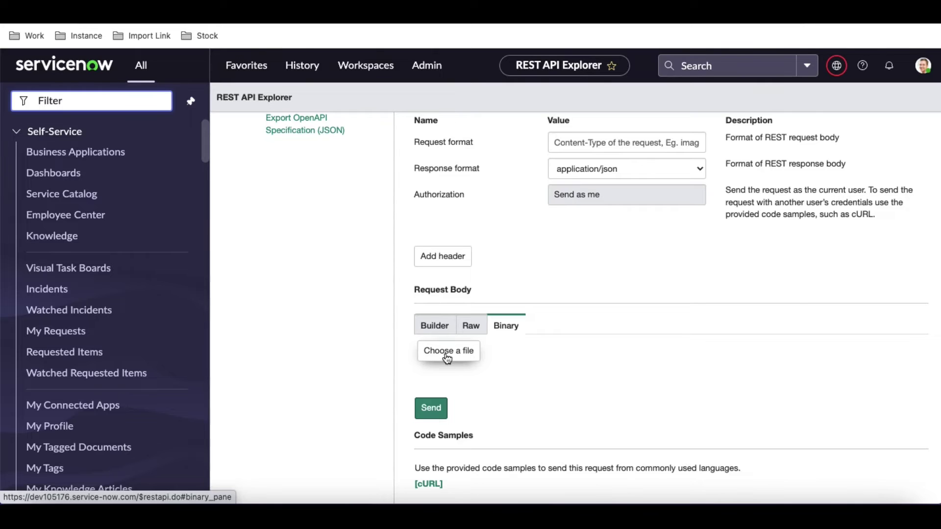
click(699, 367)
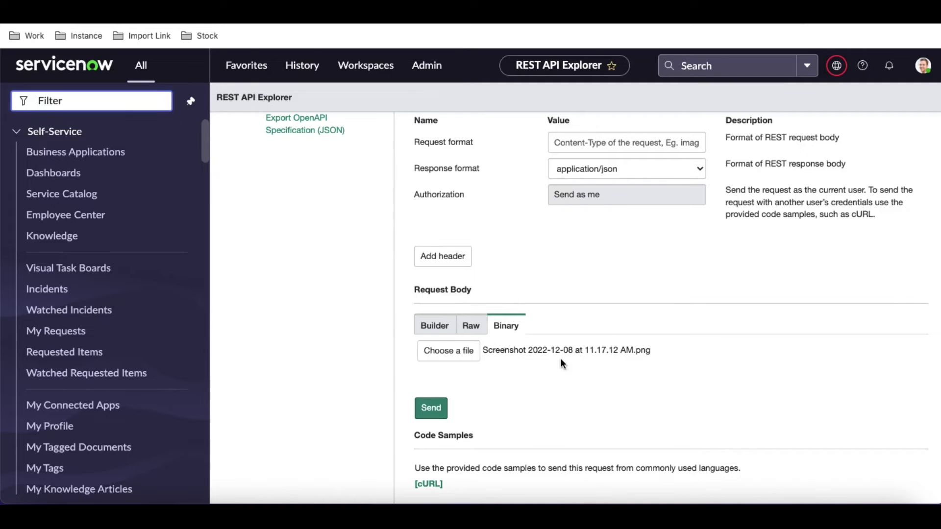
Step: Send the binary upload POST request, confirm the data modification, and check the response
click(437, 409)
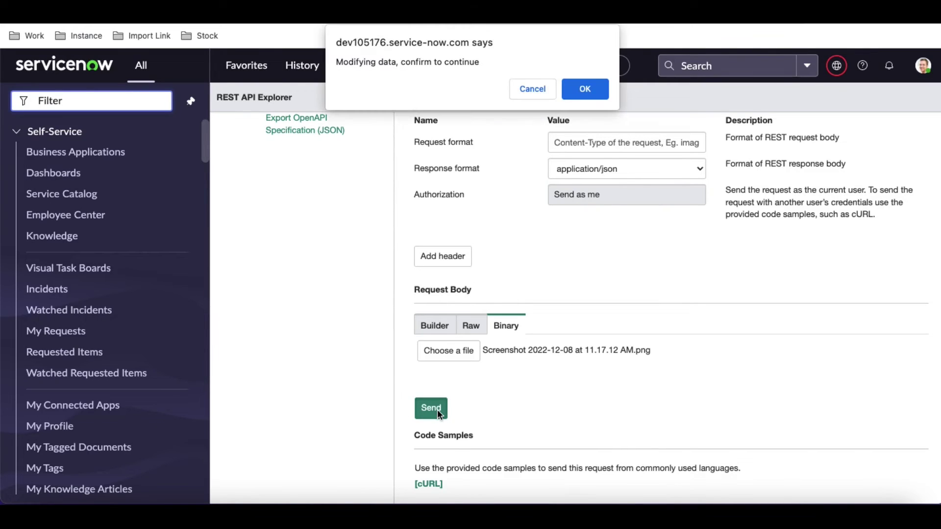
click(585, 95)
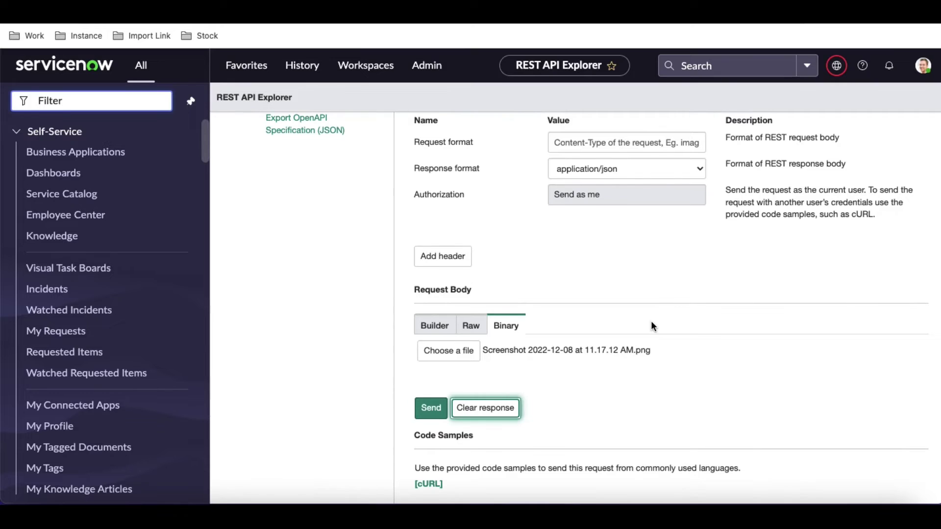
scroll(651, 322, down, 15)
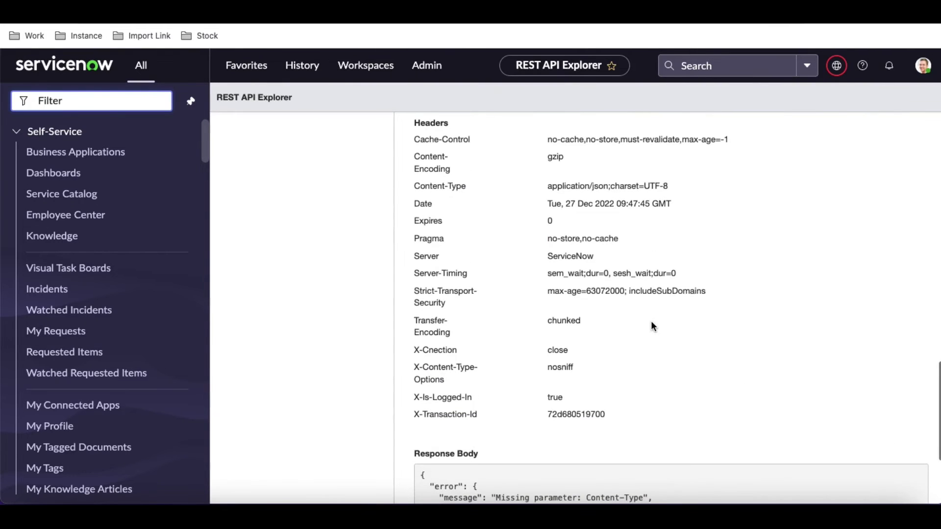
Step: Read the error in the response body and set the request format header of the binary upload to png
scroll(651, 320, down, 2)
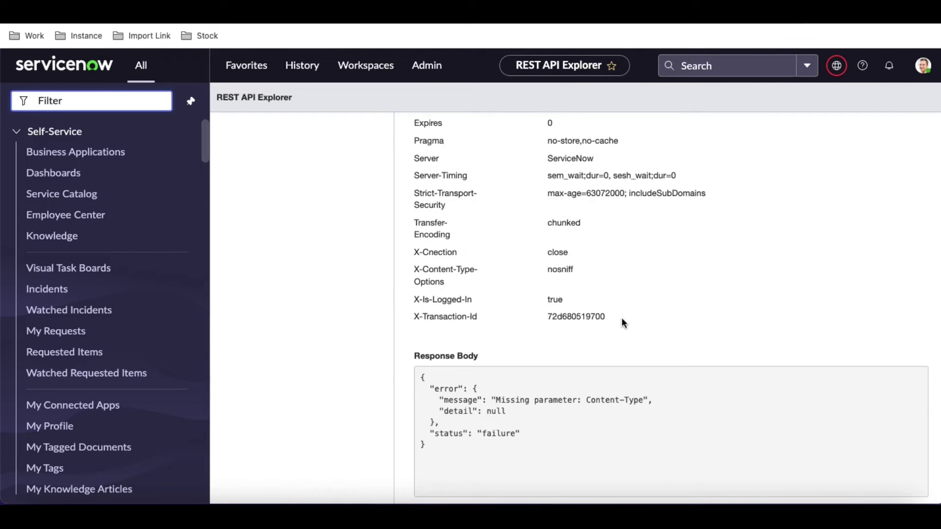
scroll(622, 320, up, 15)
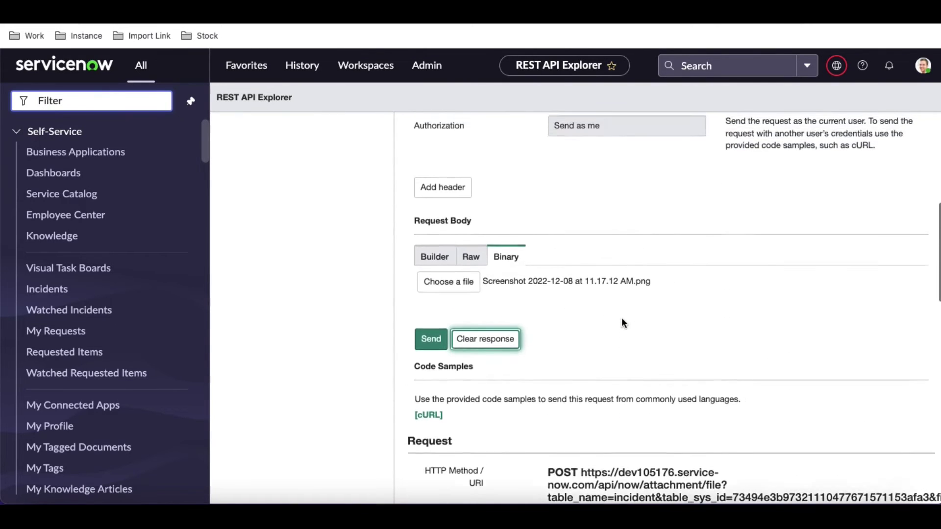
scroll(621, 318, up, 2)
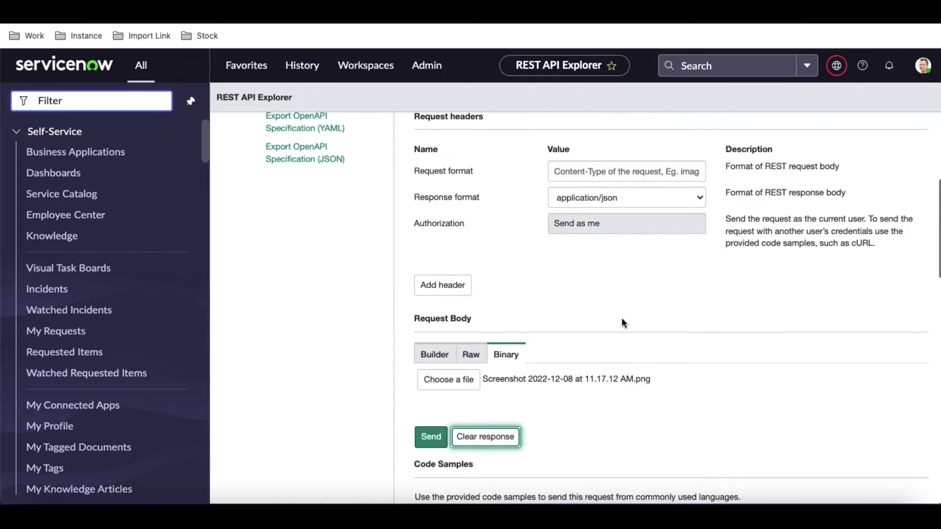
click(679, 175)
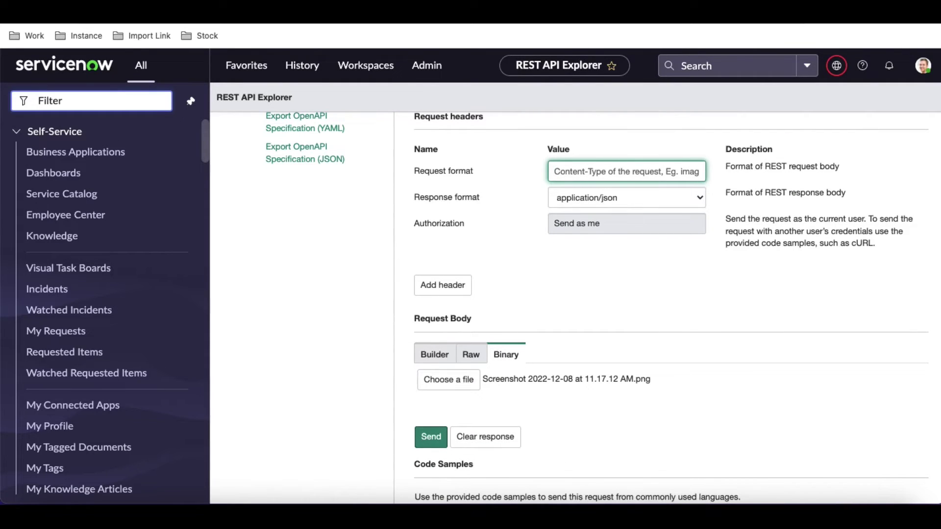
text(i)
key(BackSpace)
text(pmg)
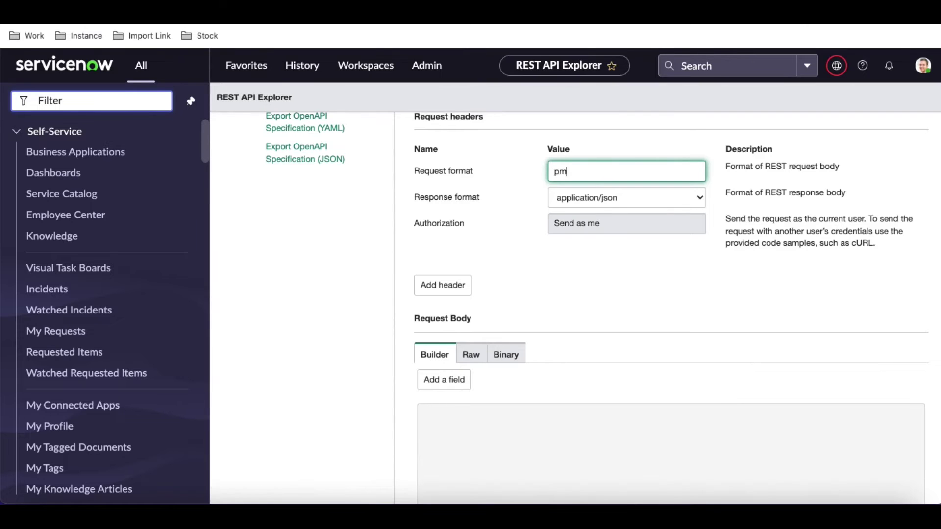
key(BackSpace)
key(BackSpace)
text(ng)
Step: Send the upload POST request again, confirm the data modification, and review the status code and response body
scroll(498, 328, down, 8)
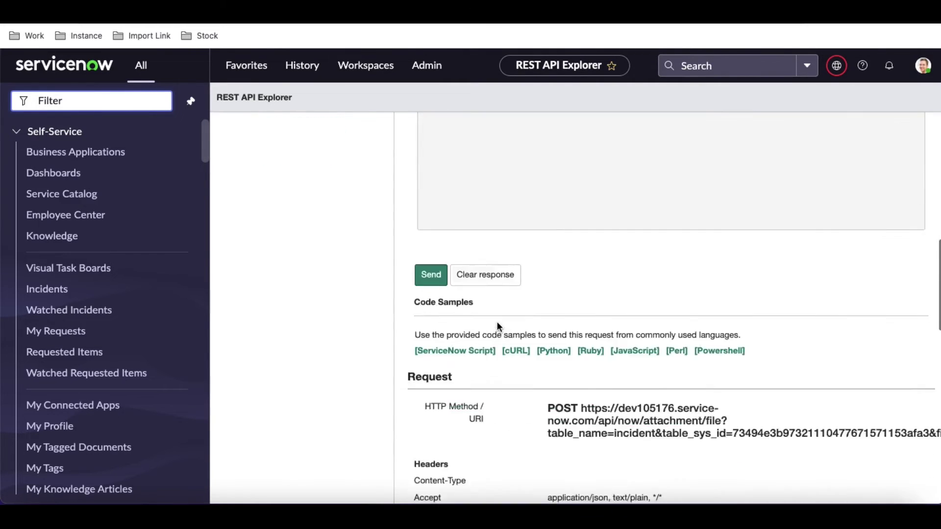
click(434, 210)
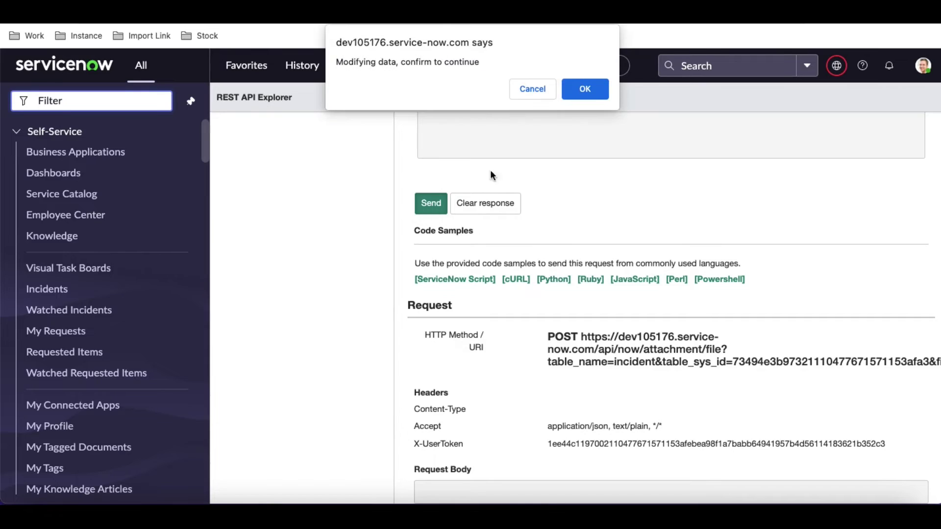
click(584, 89)
scroll(657, 299, down, 4)
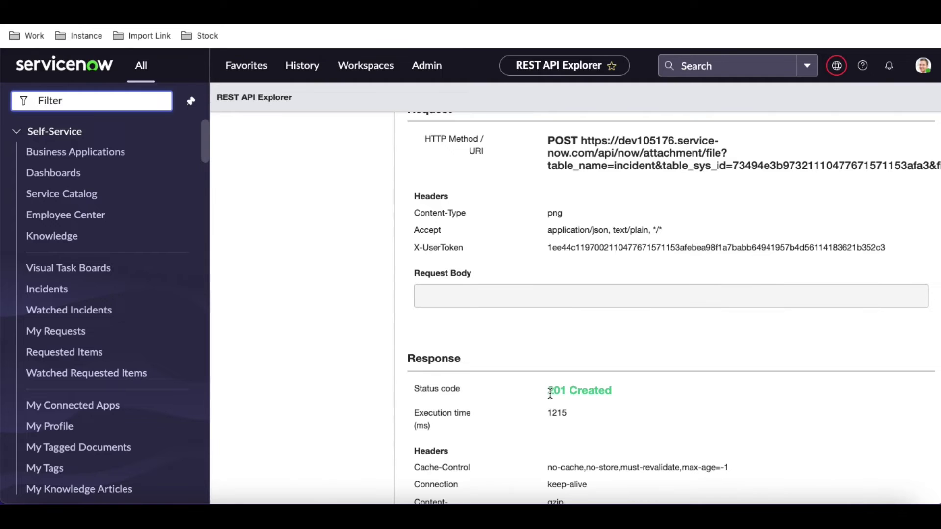
scroll(560, 307, up, 3)
scroll(560, 307, down, 3)
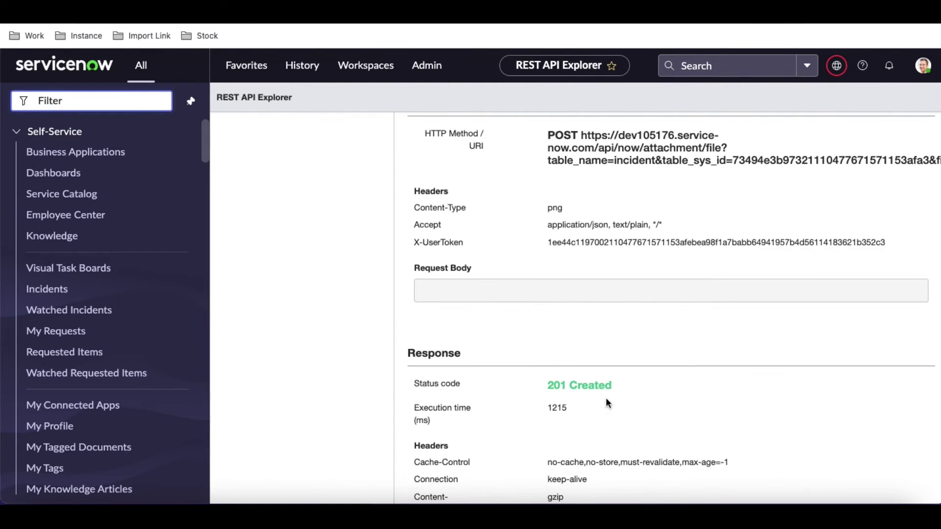
scroll(606, 403, down, 7)
scroll(606, 399, down, 3)
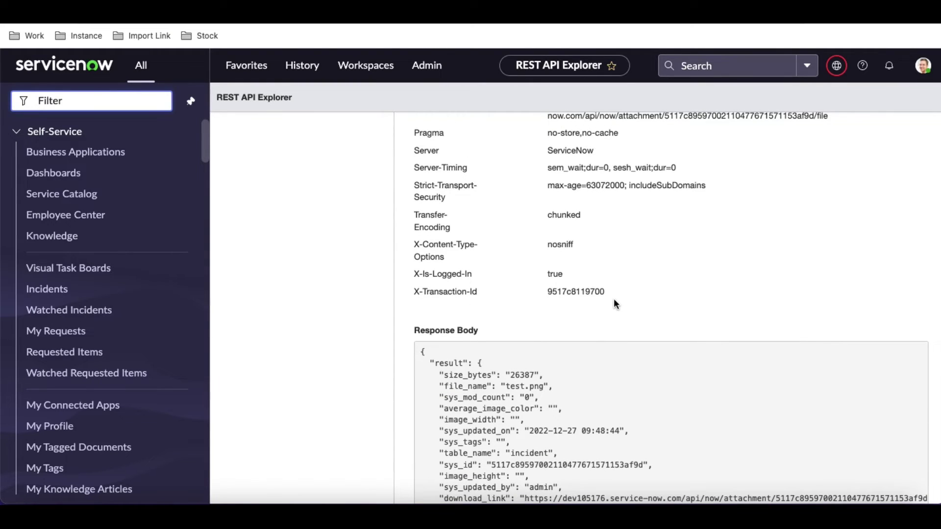
Step: Reload the "Rest Outbound testng" incident to check its attachments, and return to the REST API Explorer
click(313, 15)
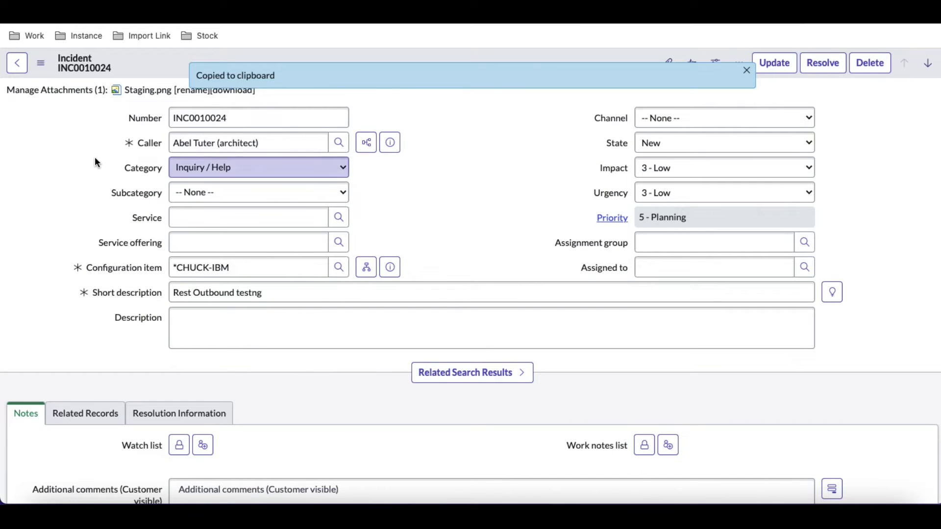
key(F5)
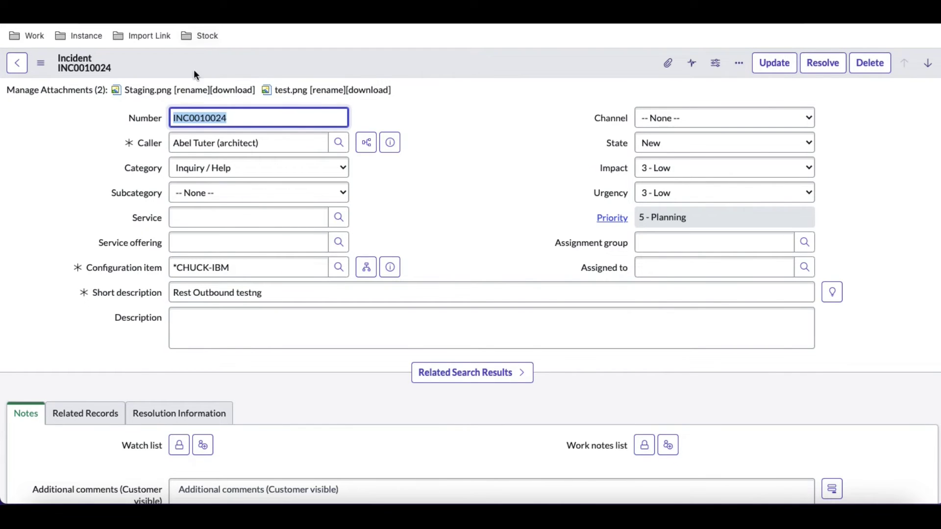
key(ctrl+w)
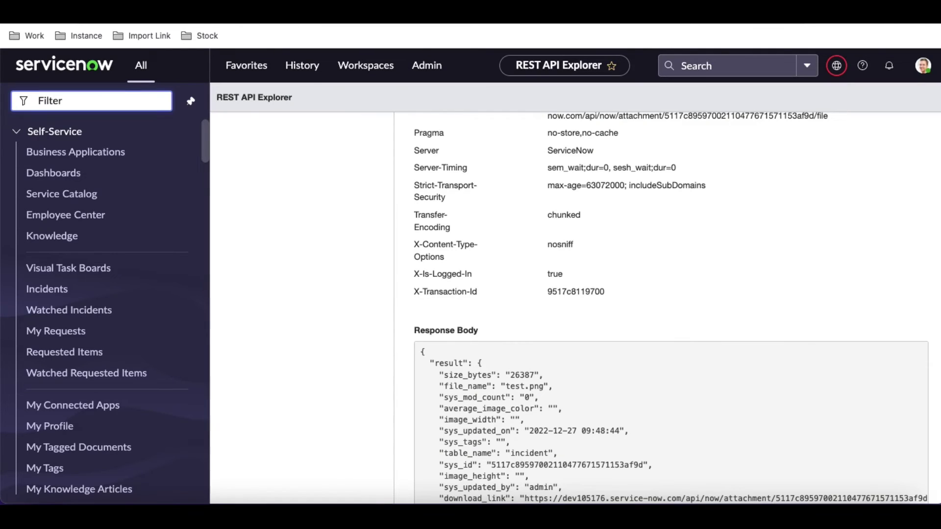
Step: Review the query parameters and request headers of the binary upload request
scroll(296, 260, up, 15)
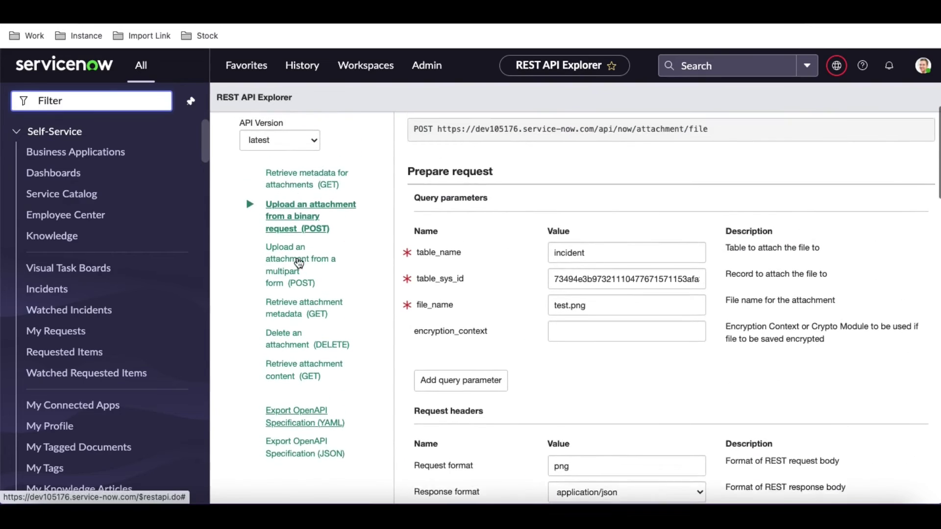
scroll(298, 263, up, 1)
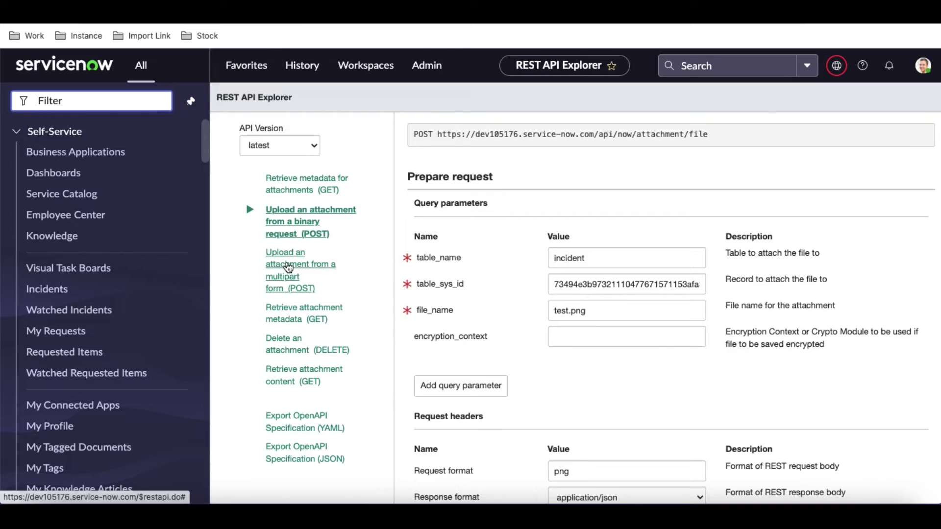
scroll(288, 267, up, 1)
click(588, 365)
click(659, 227)
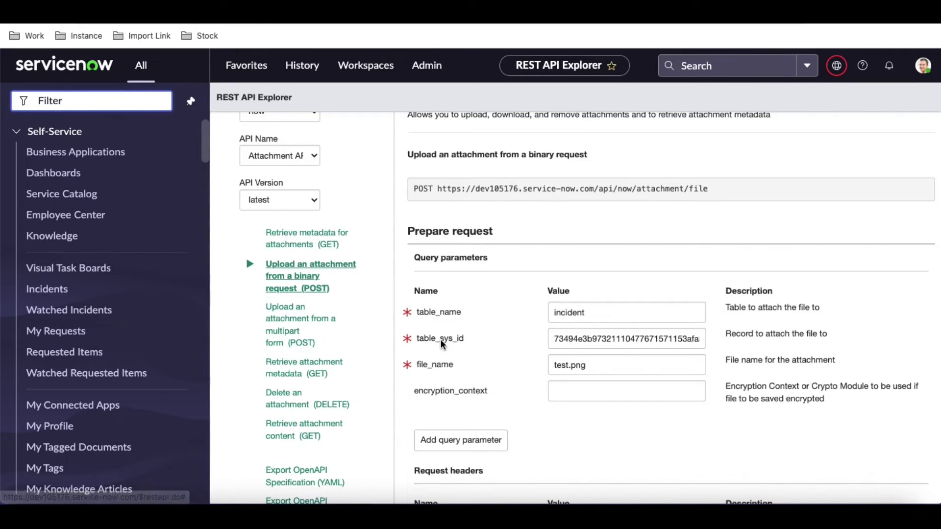
scroll(440, 339, down, 7)
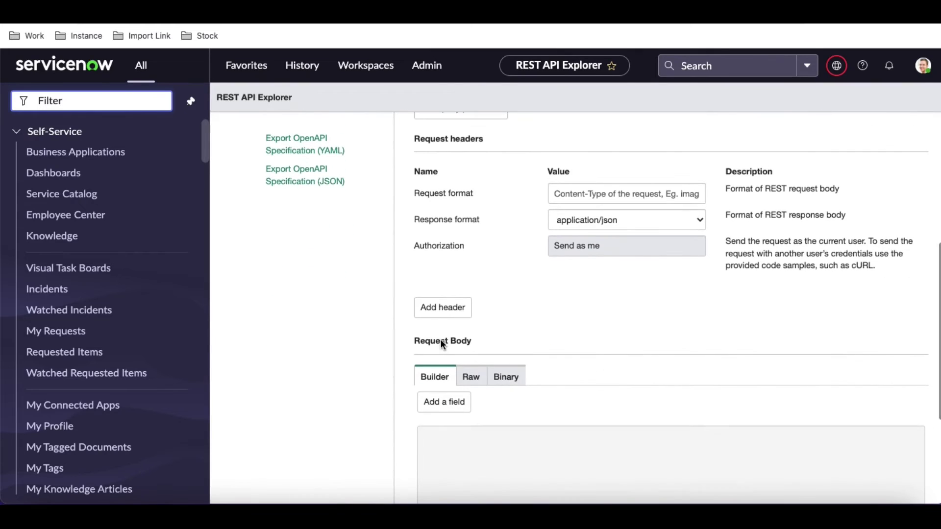
scroll(441, 340, up, 7)
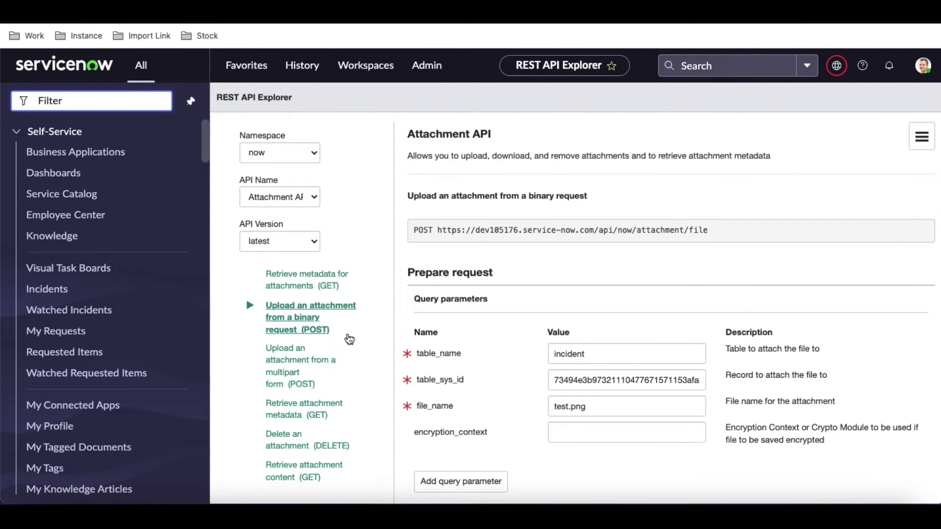
Step: Compare the Raw and Binary request body options of the binary upload request
scroll(416, 361, down, 11)
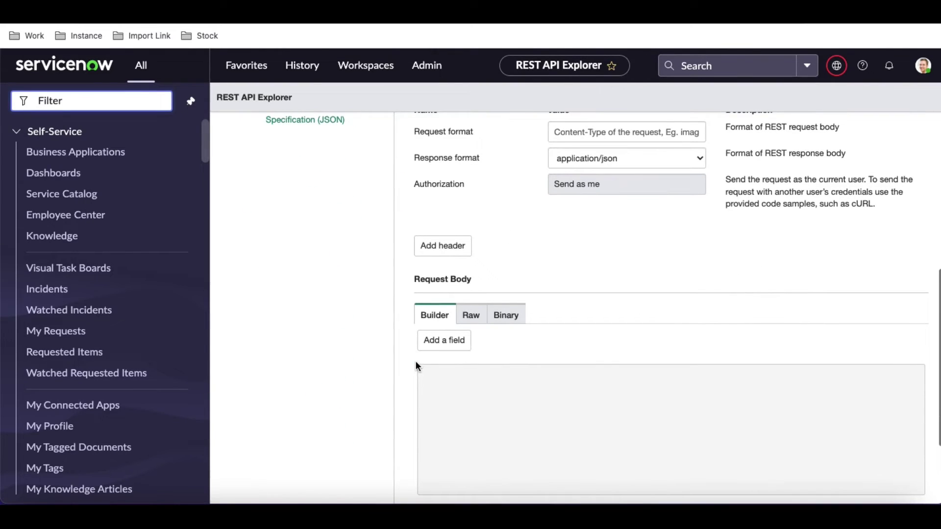
click(470, 316)
click(504, 321)
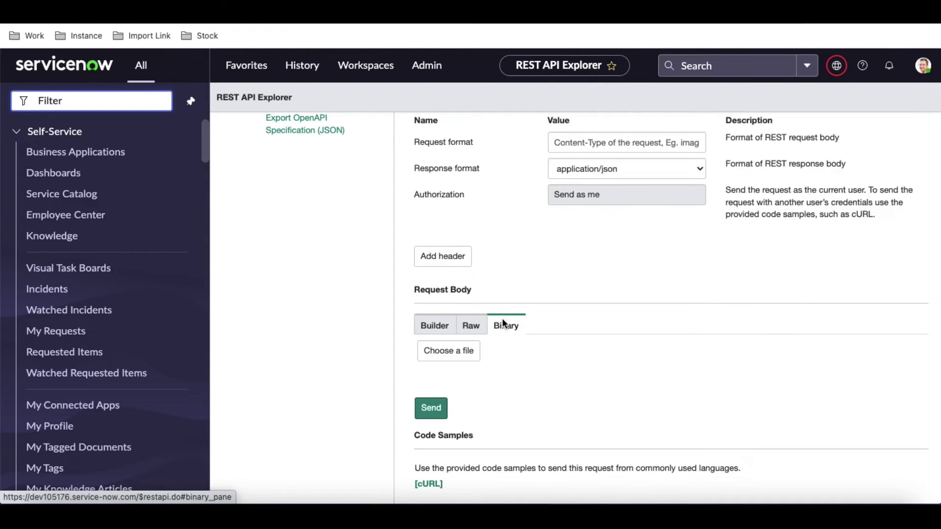
scroll(504, 322, up, 8)
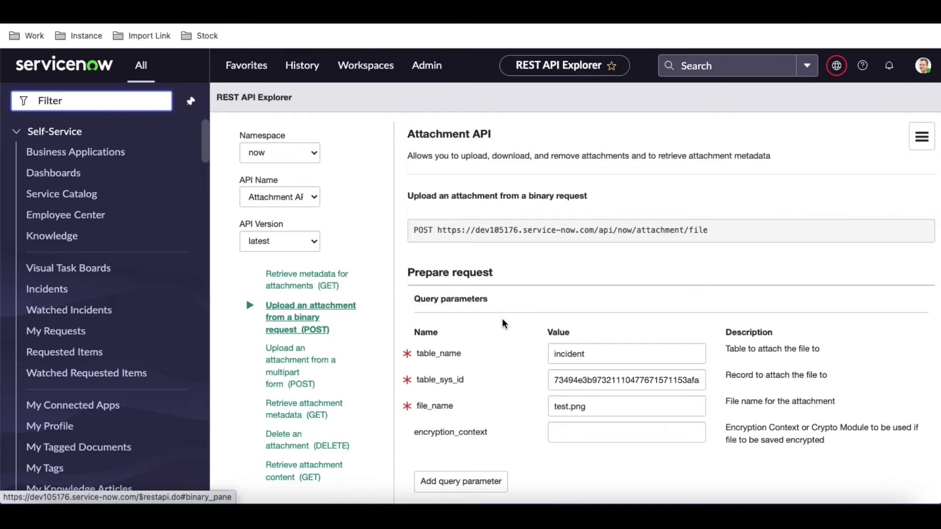
scroll(502, 319, down, 7)
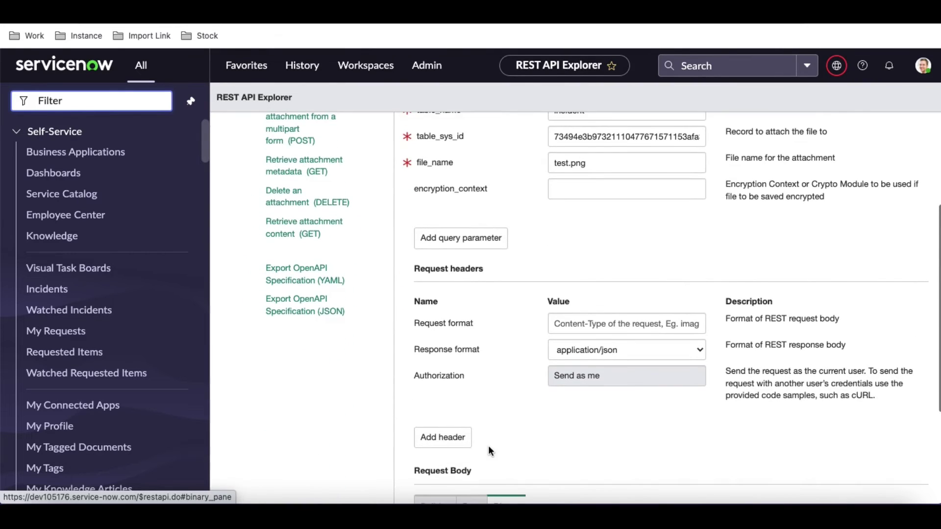
click(470, 407)
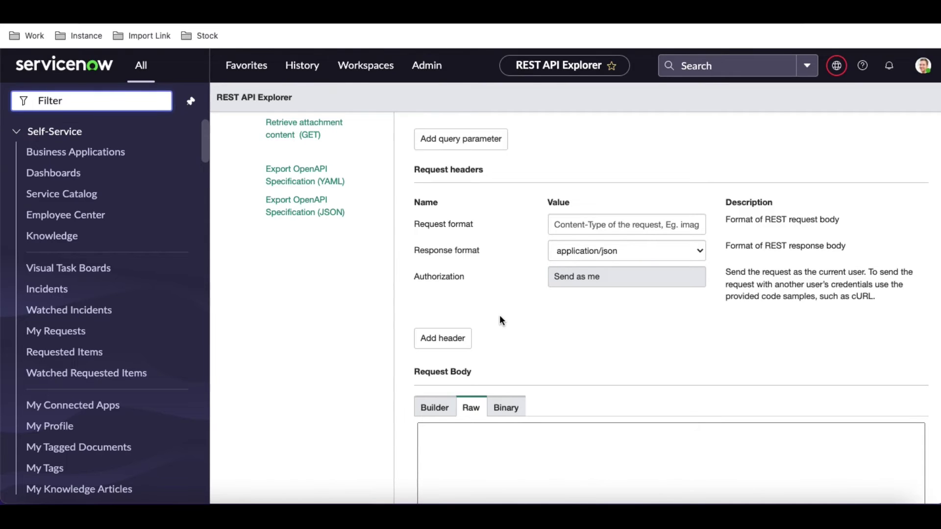
scroll(500, 316, up, 4)
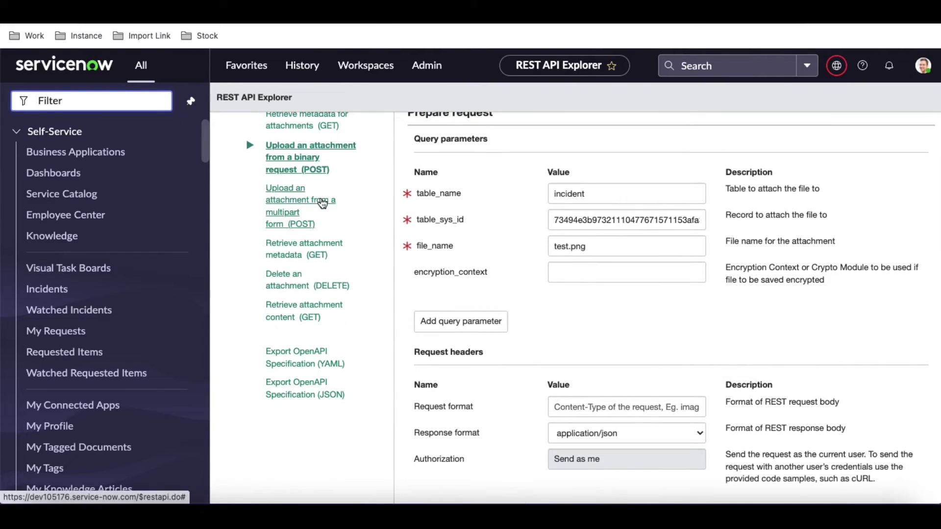
Step: Open the multipart form upload request and examine its headers and Form Data fields
click(323, 202)
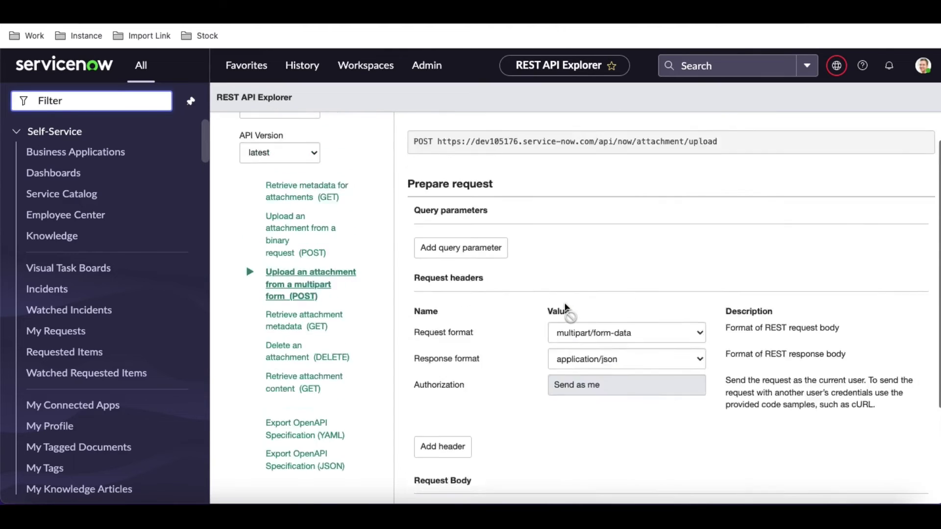
scroll(565, 302, down, 5)
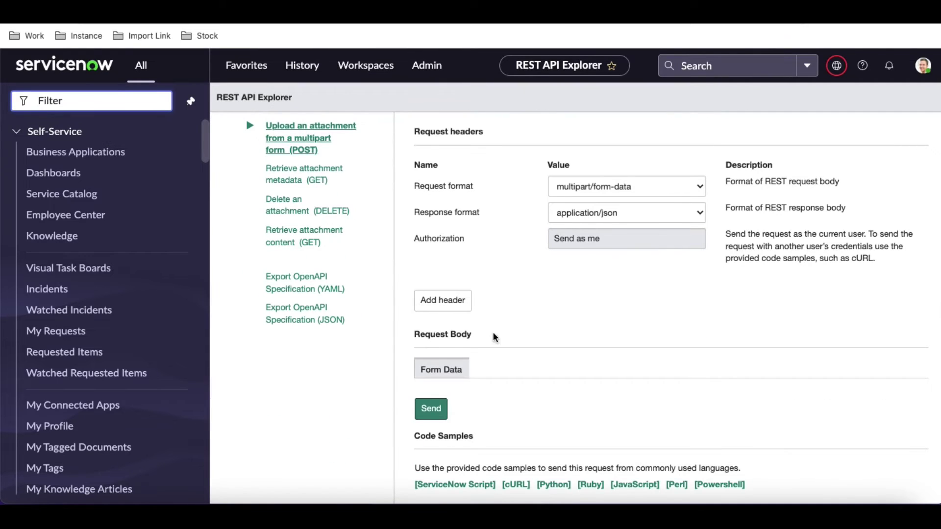
click(431, 373)
scroll(542, 352, down, 4)
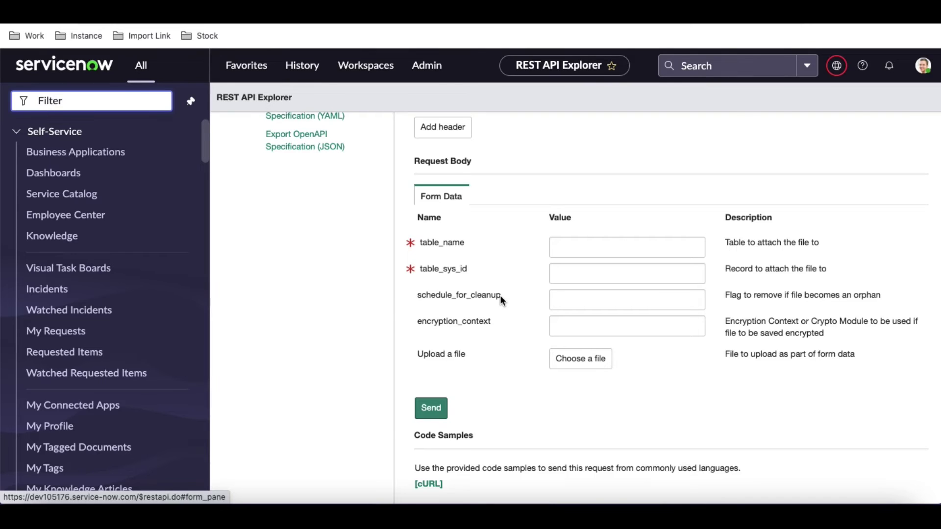
scroll(499, 296, up, 3)
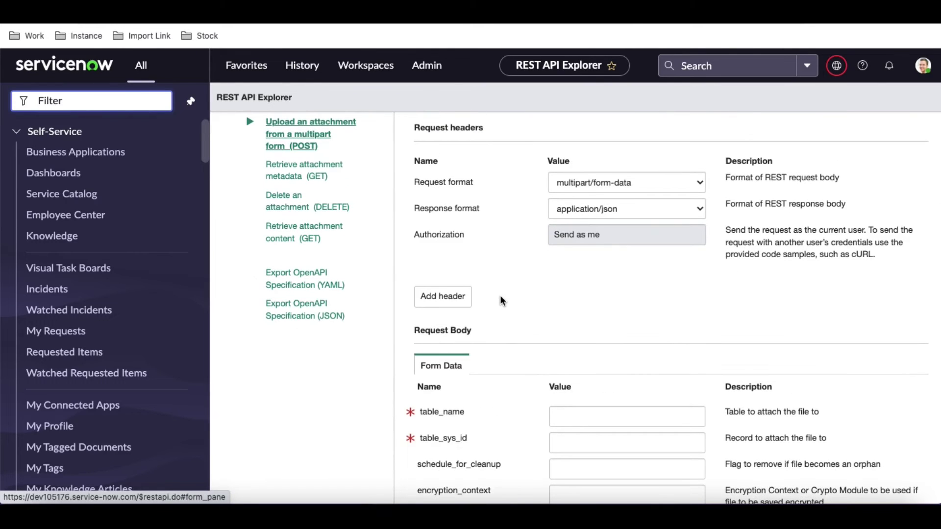
scroll(501, 300, up, 1)
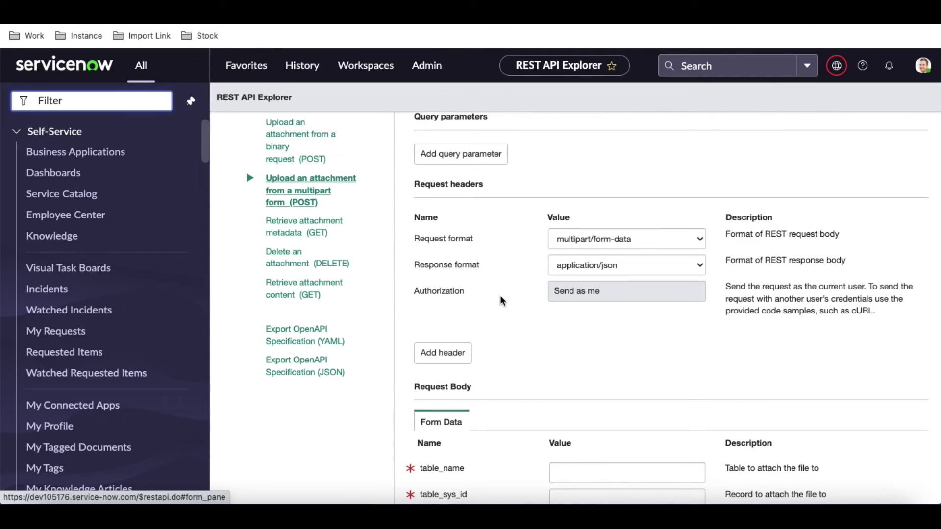
Step: Compare the parameters of the "Retrieve attachment metadata" request with those of "Retrieve metadata for attachments"
click(334, 227)
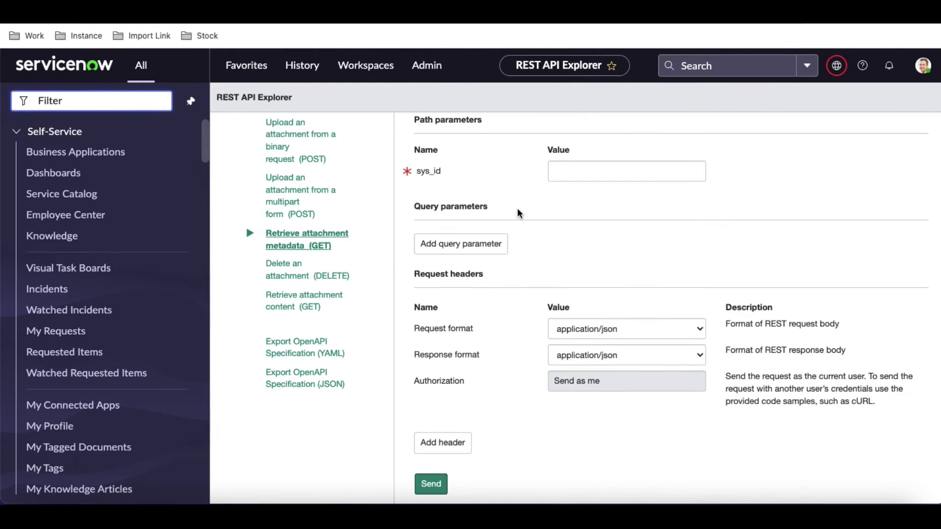
scroll(516, 208, up, 2)
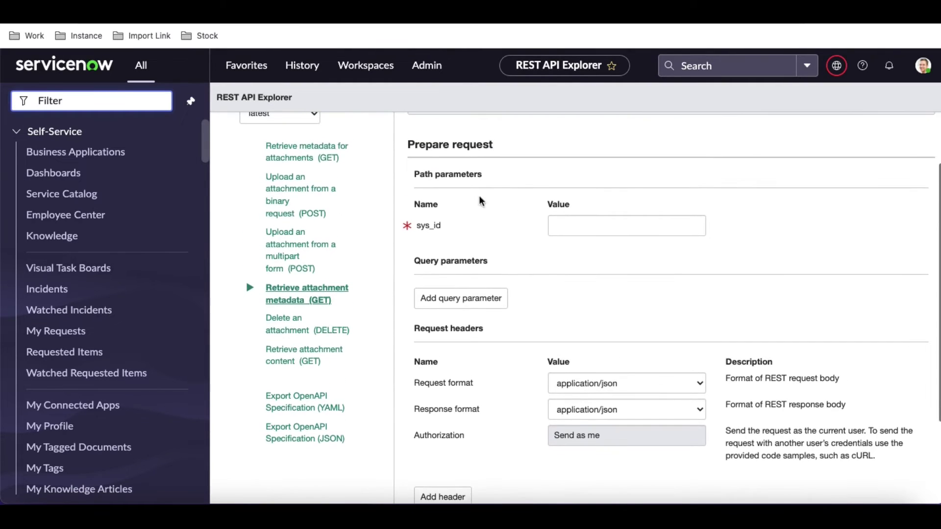
click(333, 151)
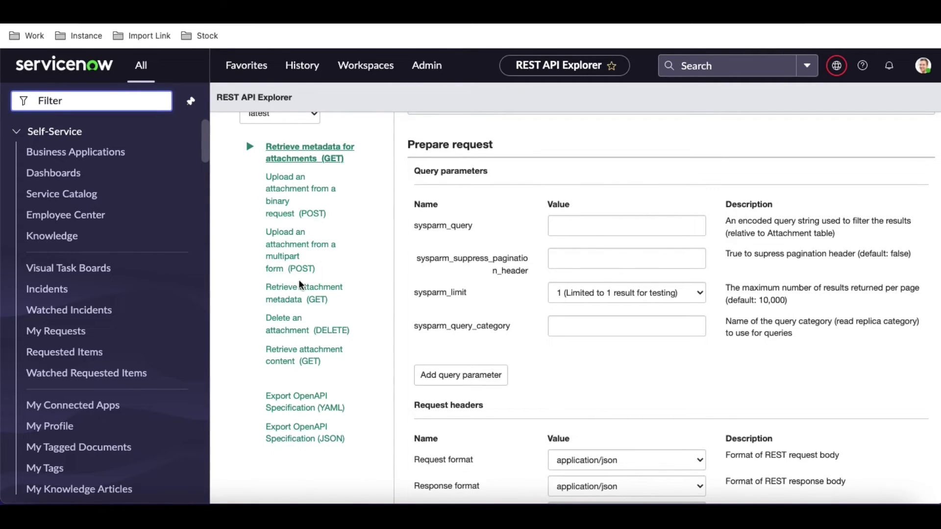
Step: Copy the sys_id of the newest sap_hr.jpg attachment into the "Retrieve attachment metadata" request and send it
click(293, 301)
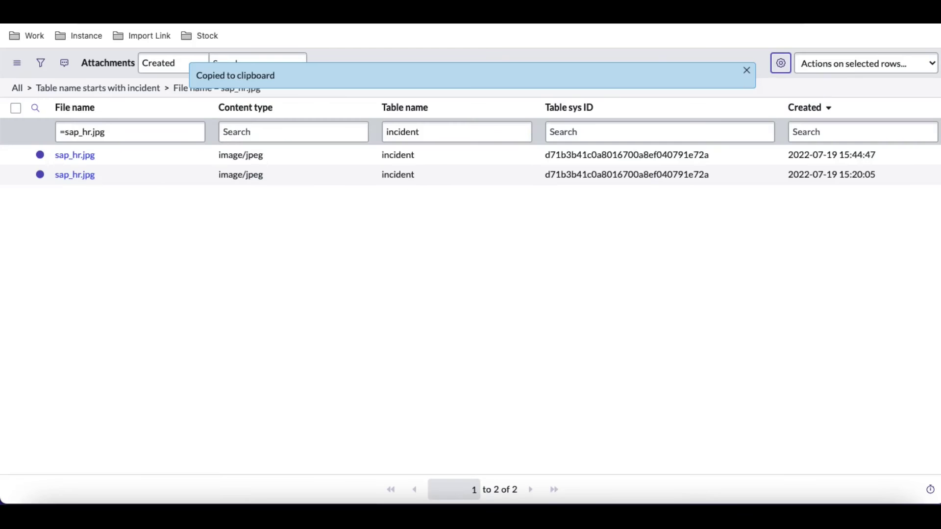
right_click(119, 152)
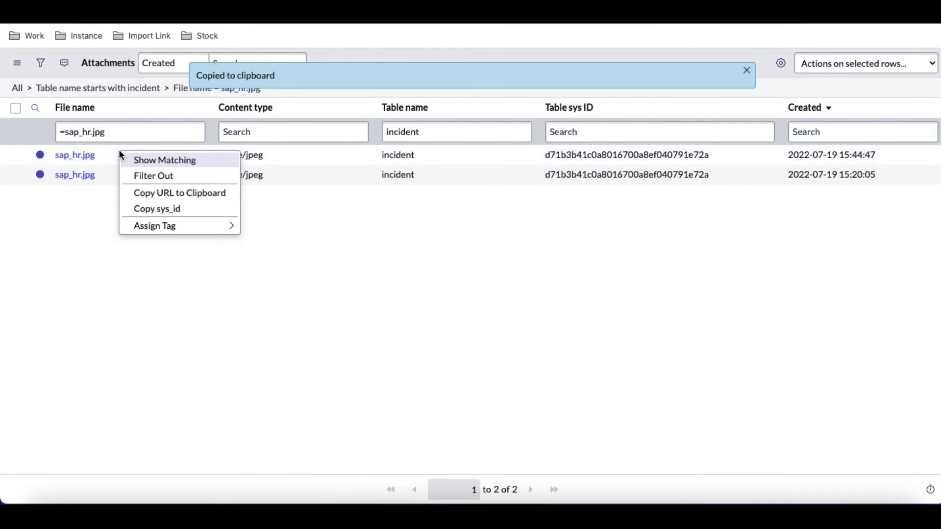
click(157, 208)
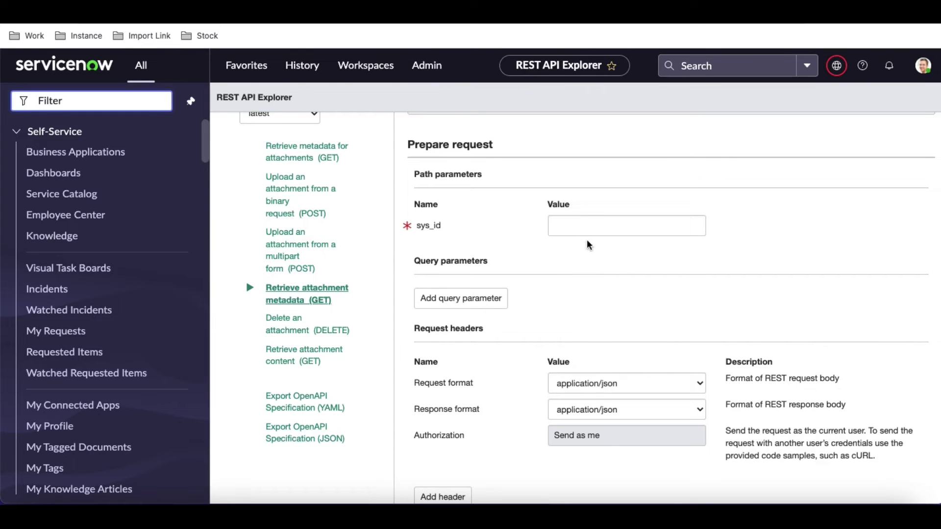
click(587, 222)
key(ctrl+v)
scroll(778, 248, down, 2)
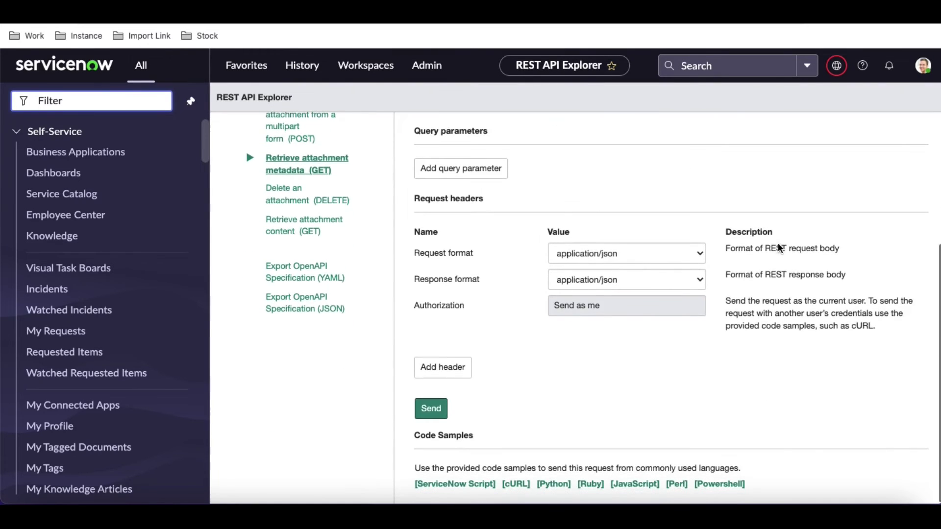
scroll(648, 269, down, 15)
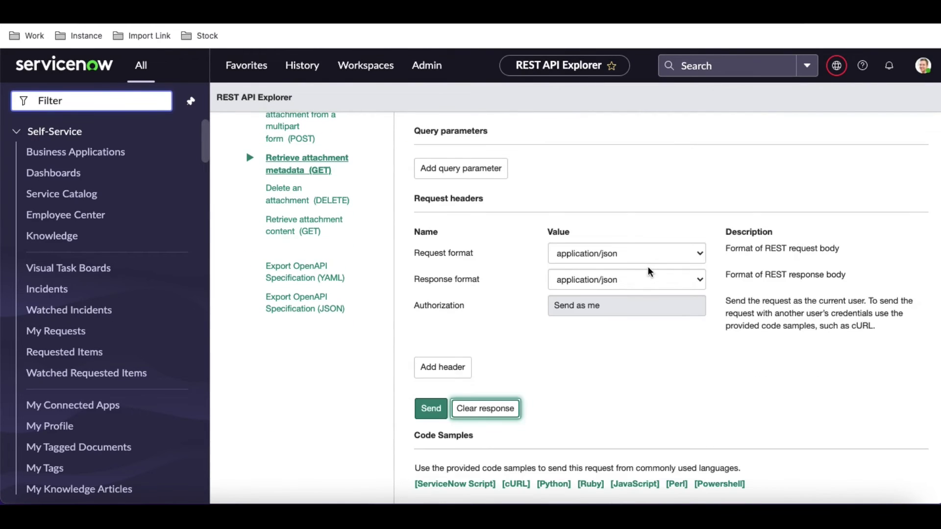
Step: Review the response headers and response body of the attachment metadata request
scroll(648, 271, down, 2)
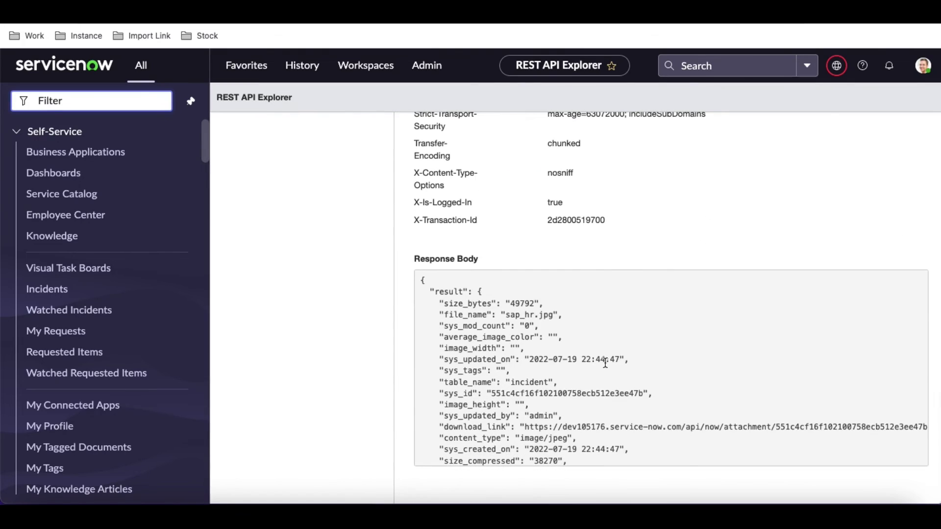
scroll(605, 363, down, 3)
scroll(606, 363, up, 5)
scroll(685, 171, up, 10)
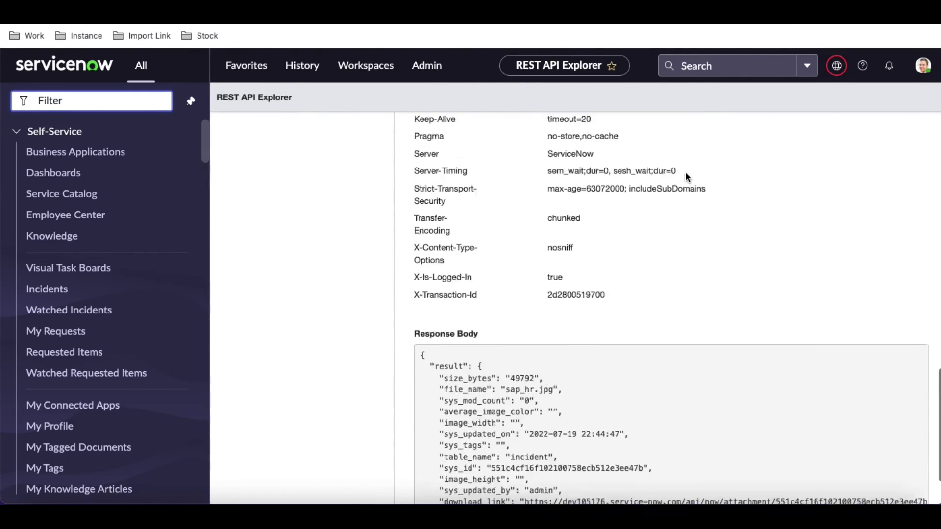
scroll(685, 172, up, 5)
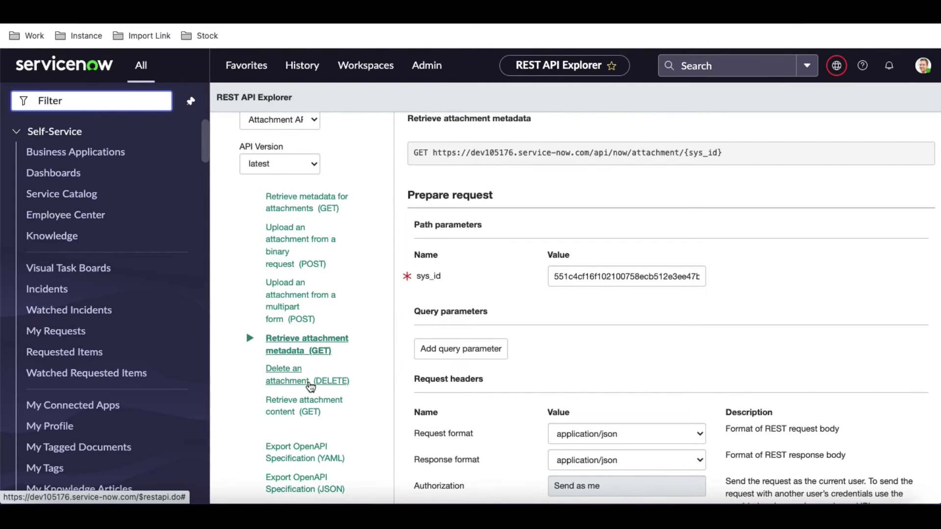
Step: Open the "Delete an attachment" request, and copy the sys_id of incident INC0010024 from its record
click(311, 387)
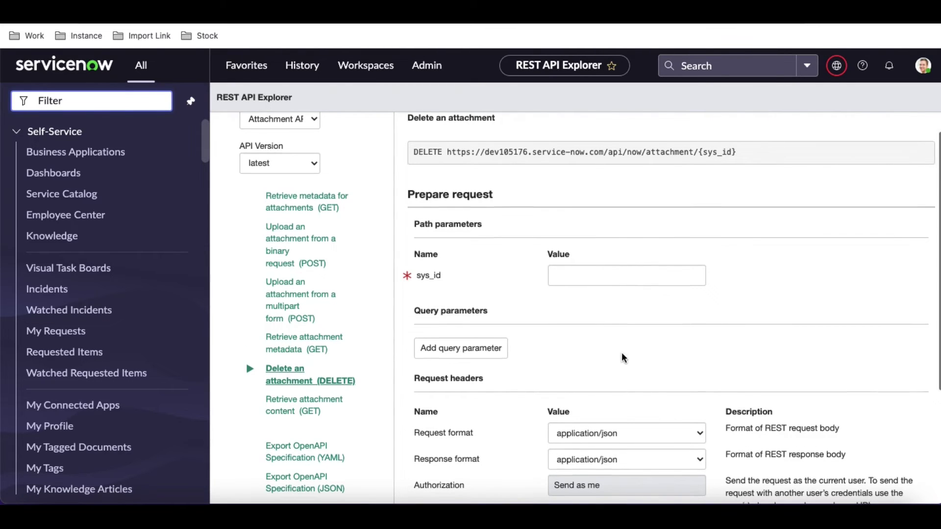
scroll(623, 357, down, 3)
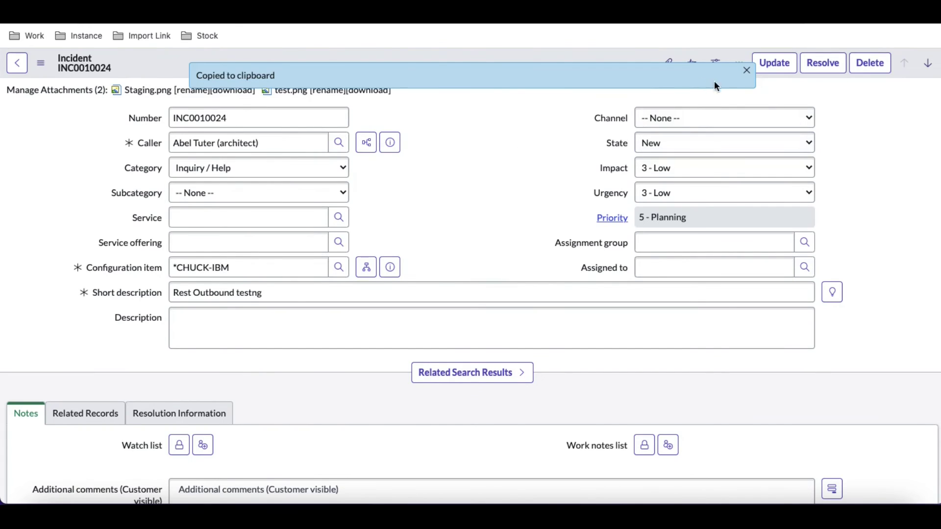
click(747, 70)
right_click(487, 64)
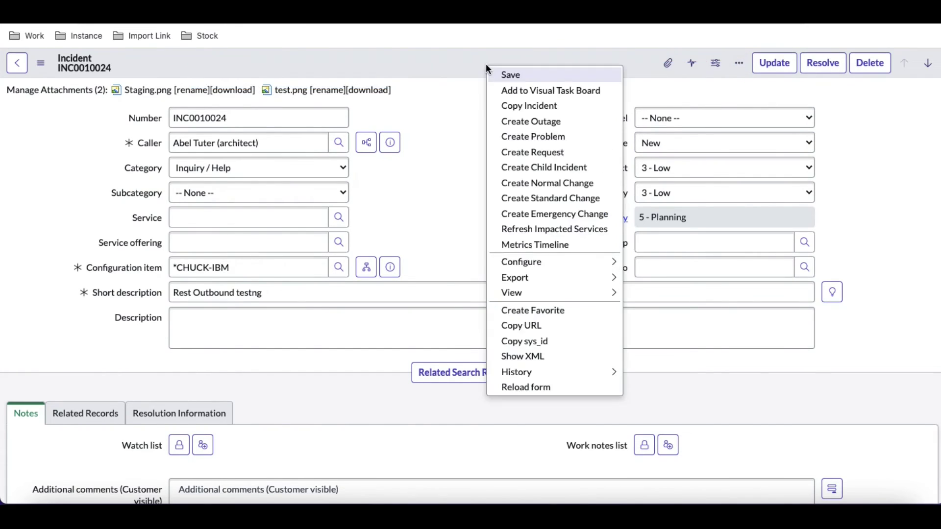
click(537, 340)
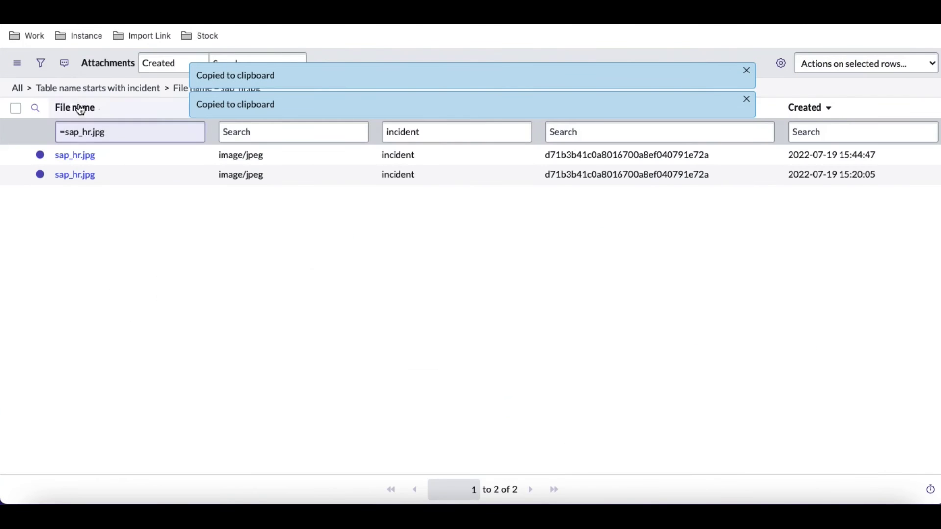
Step: Clear the Attachments list's existing filters and filter it on Table sys ID with the copied incident sys_id
click(18, 89)
click(670, 130)
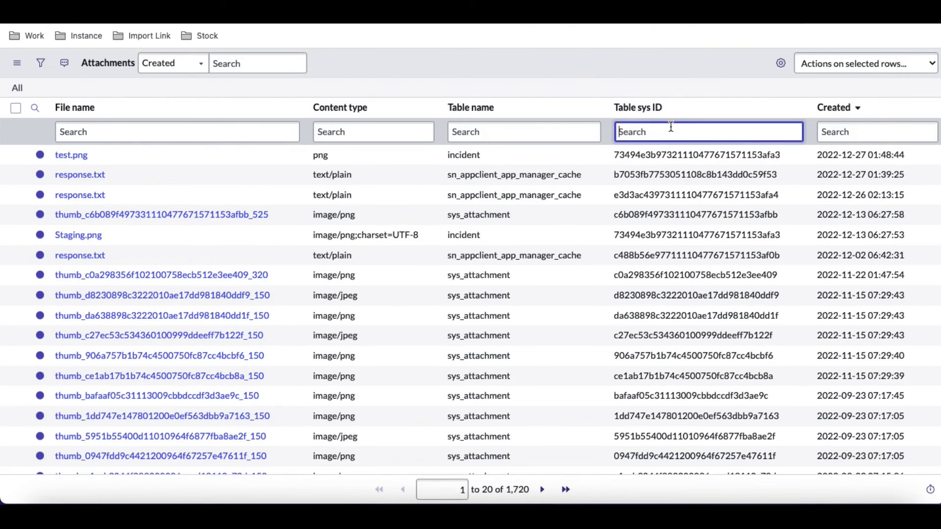
key(ctrl+v)
key(Return)
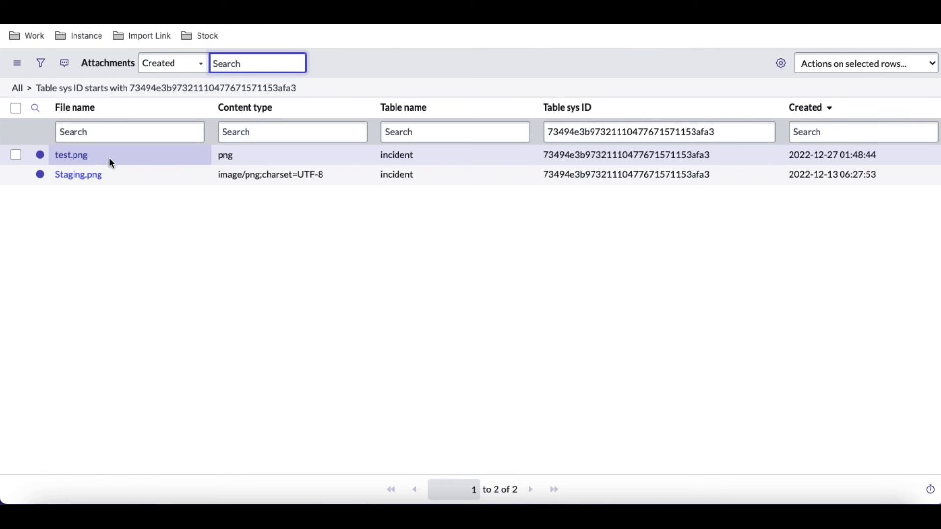
Step: Delete the test.png attachment by copying its sys_id into the "Delete an attachment" request, sending it and accepting the modification prompt
right_click(132, 157)
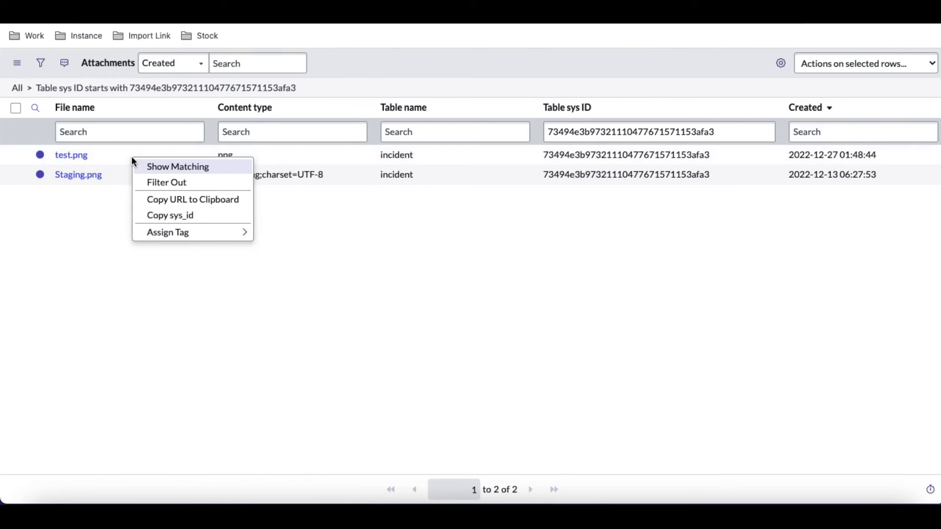
click(166, 217)
key(ctrl+Tab)
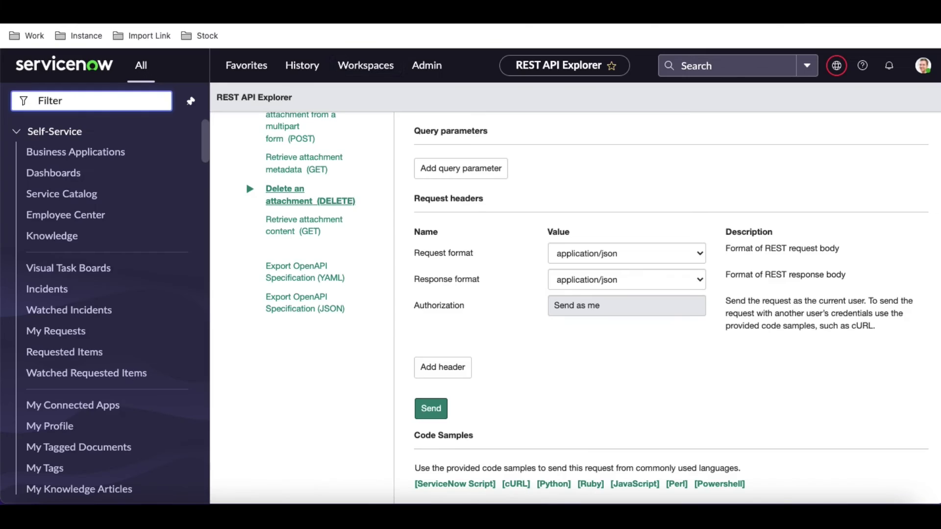
scroll(547, 210, up, 3)
click(595, 223)
key(ctrl+v)
scroll(768, 283, down, 3)
click(432, 408)
click(585, 89)
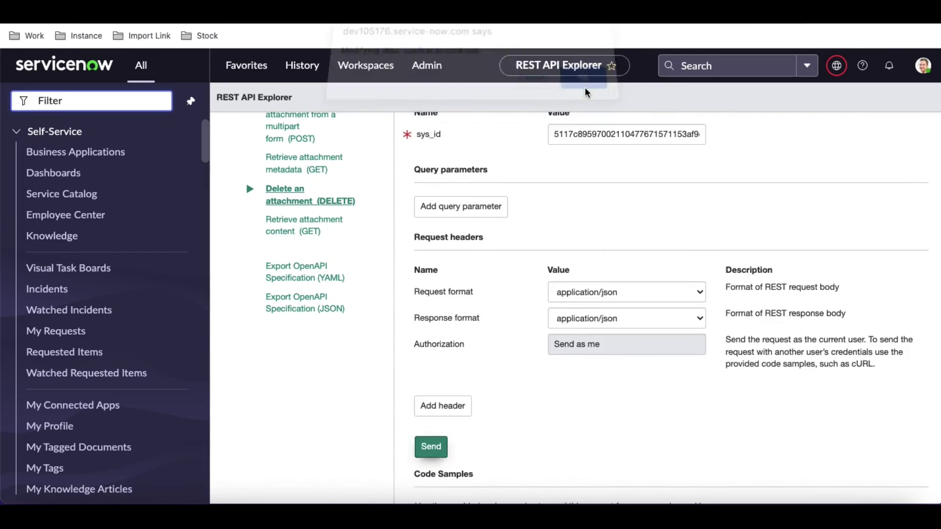
Step: Review the delete request's response and refresh the incident's filtered attachment list to check the deletion
scroll(669, 226, down, 15)
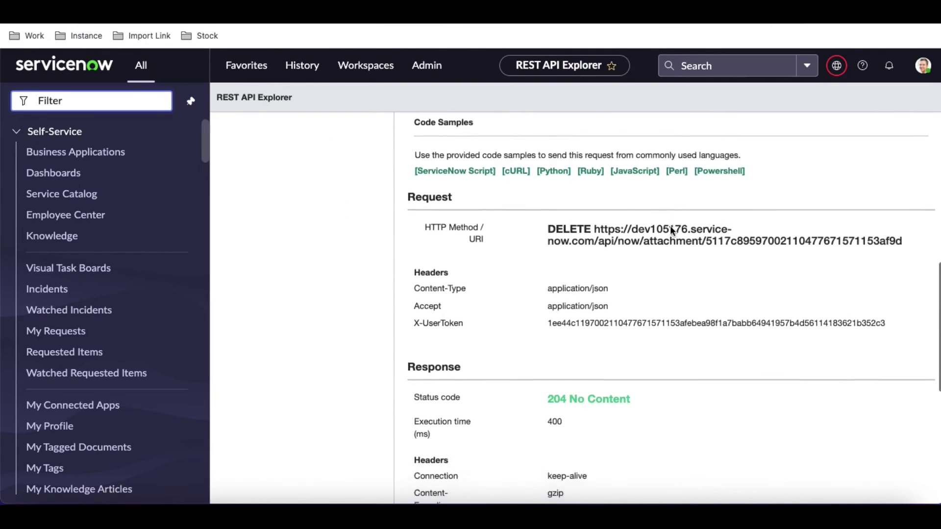
scroll(669, 225, up, 3)
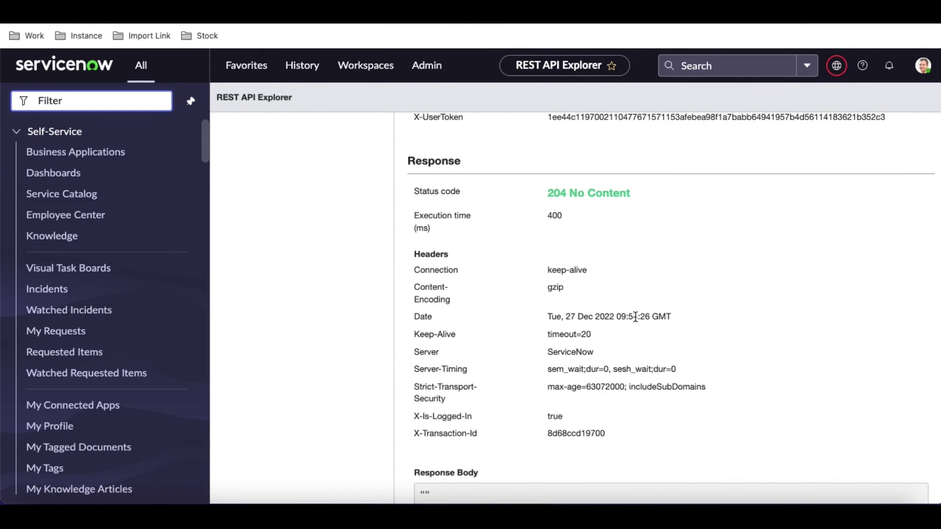
scroll(634, 317, down, 3)
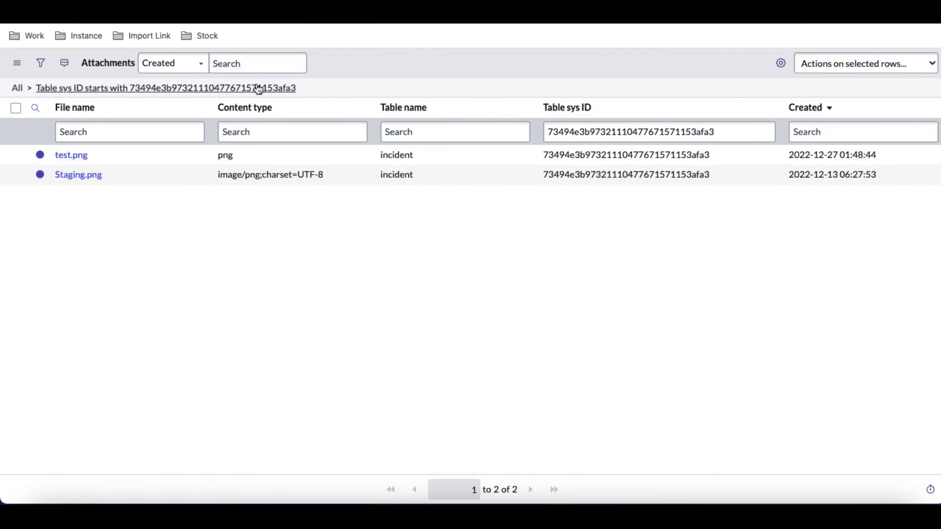
click(259, 90)
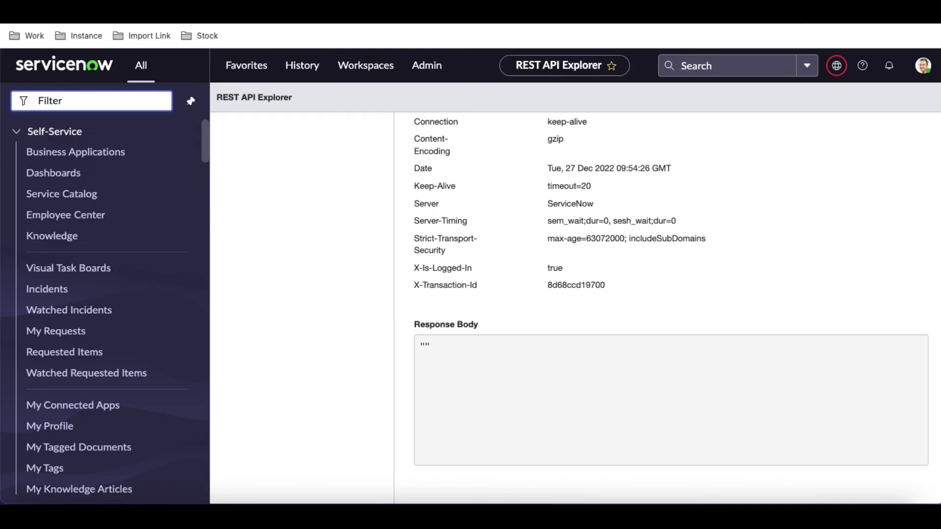
Step: Open the "Retrieve attachment content" request and copy the sys_id of the Staging.png attachment
scroll(509, 249, up, 10)
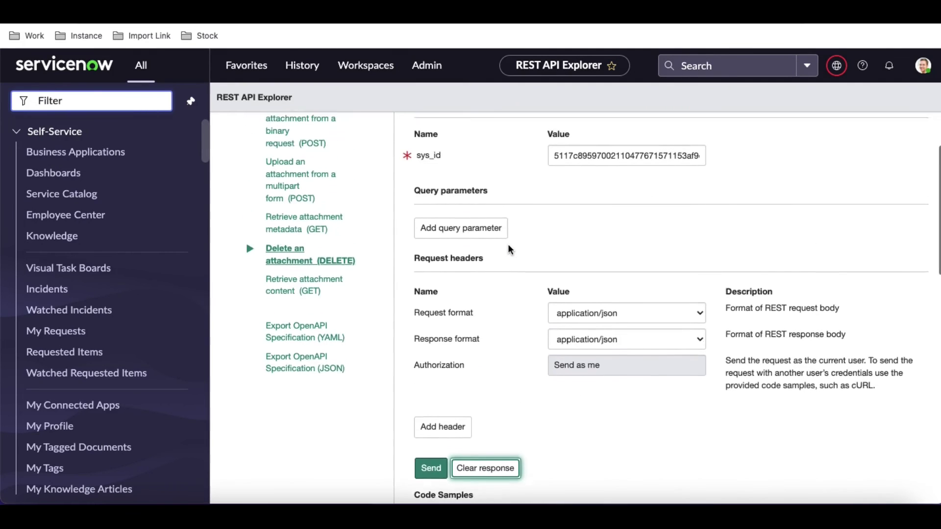
click(321, 300)
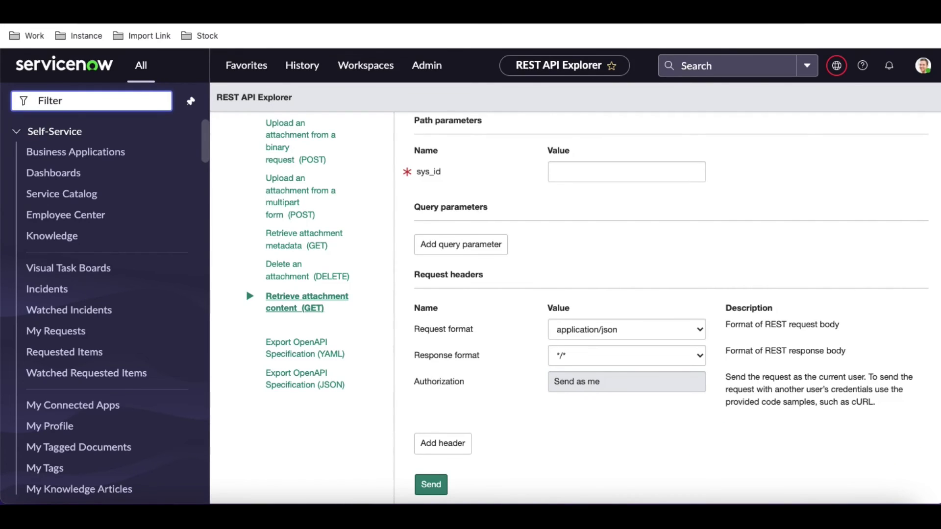
click(343, 12)
click(321, 15)
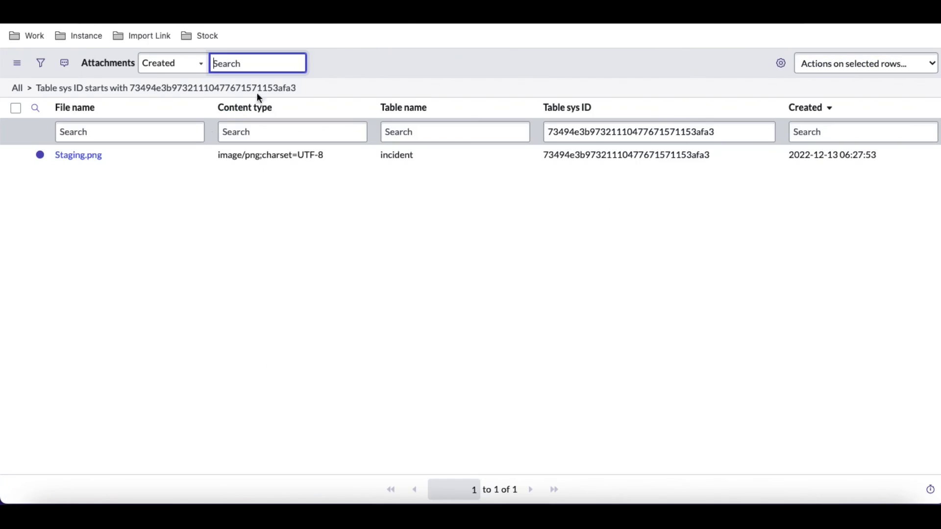
right_click(135, 155)
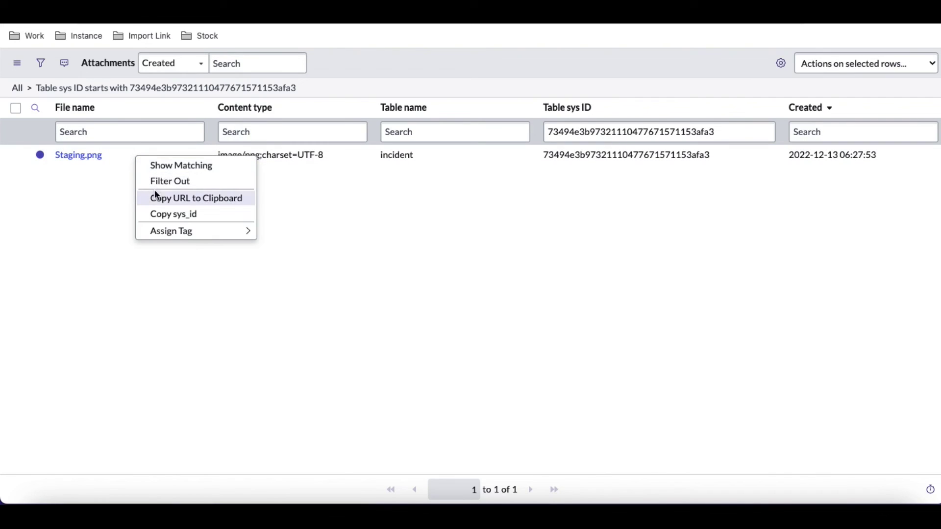
click(167, 214)
click(390, 12)
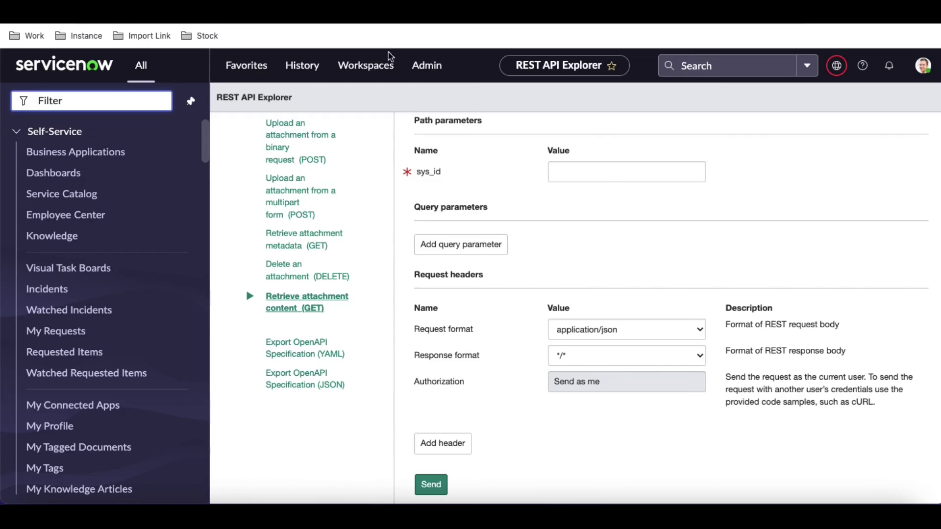
Step: Enter the copied Staging.png sys_id as the path parameter of the content request and send it
click(613, 172)
key(ctrl+v)
scroll(809, 233, down, 3)
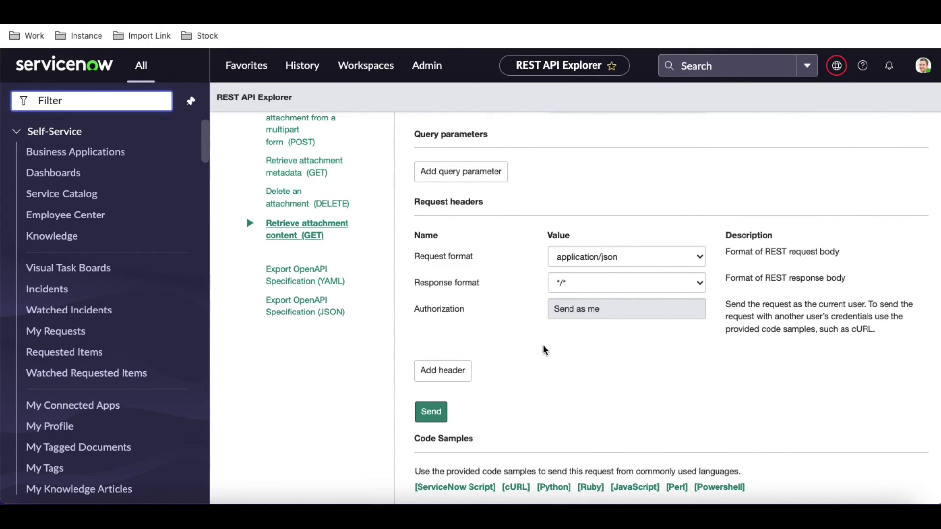
click(444, 412)
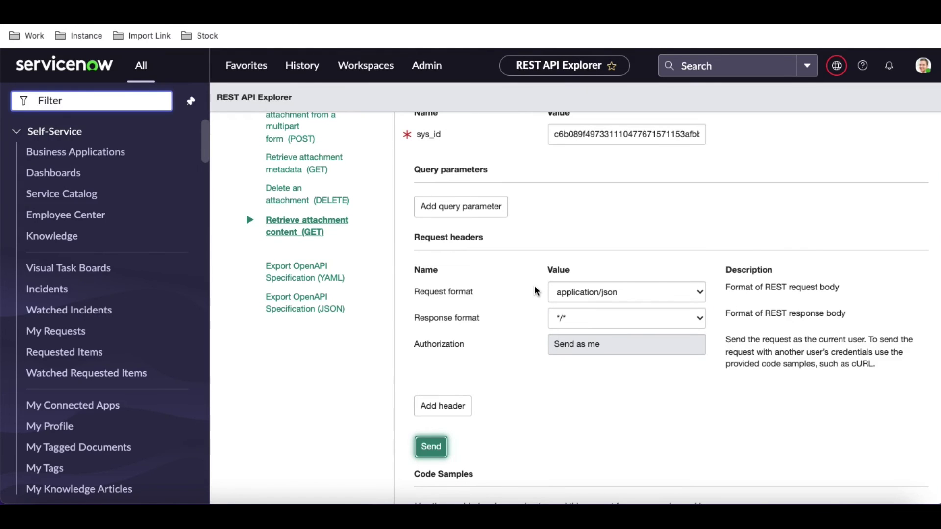
Step: Examine the content request's status, X-Attachment-Metadata header and binary response body for Staging.png
scroll(534, 290, down, 15)
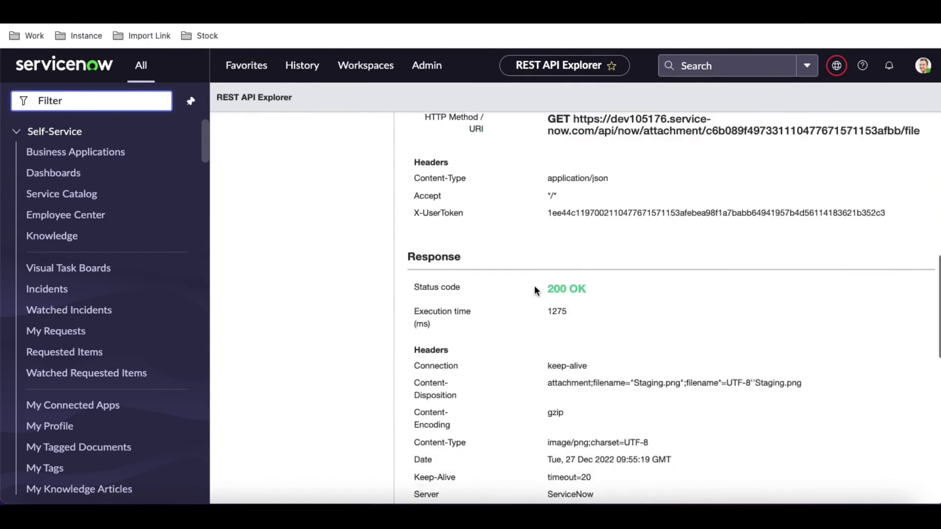
scroll(534, 285, down, 8)
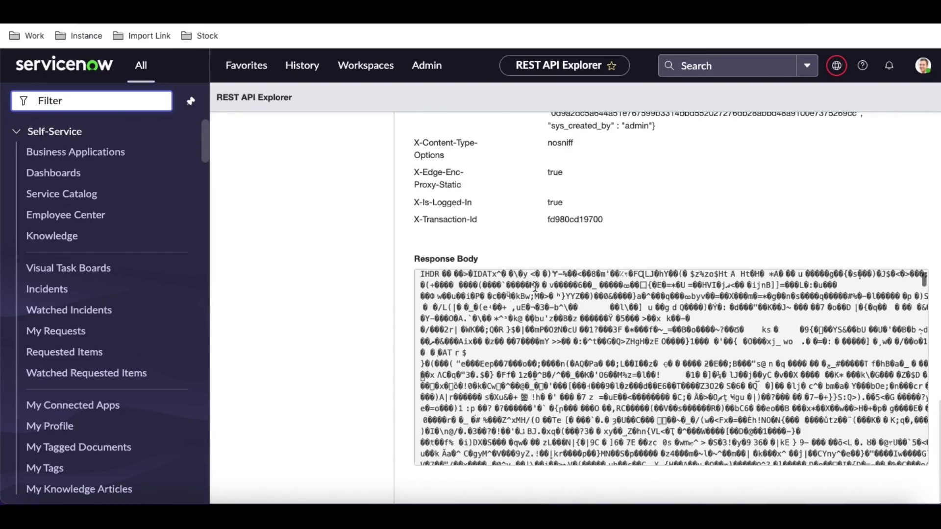
scroll(536, 286, down, 20)
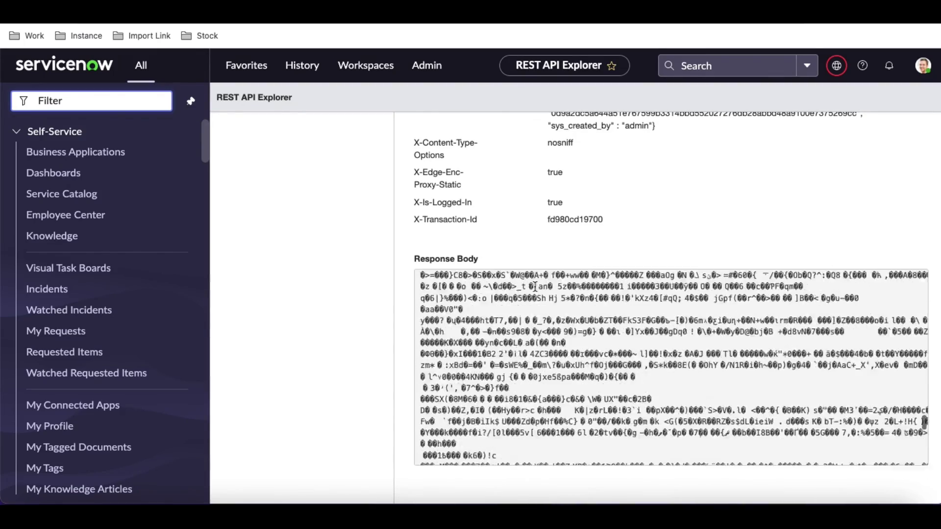
scroll(547, 381, up, 15)
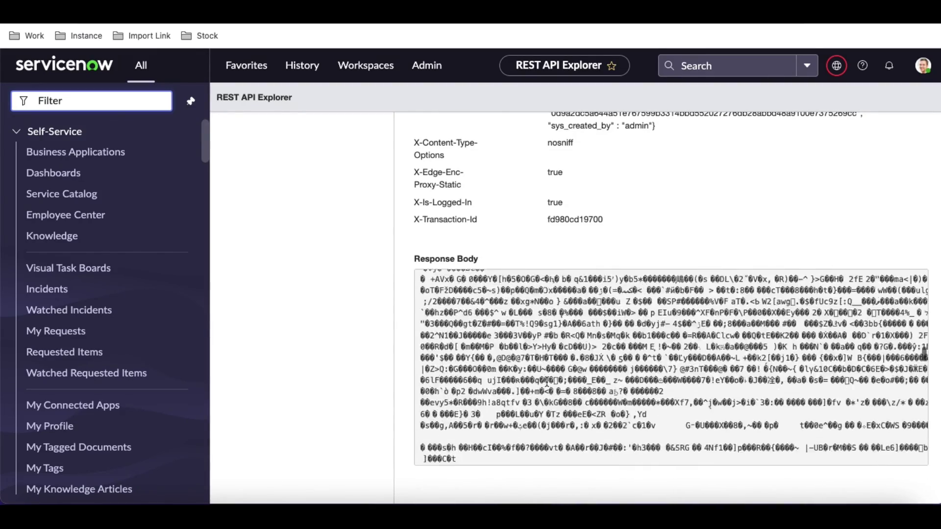
scroll(547, 381, up, 5)
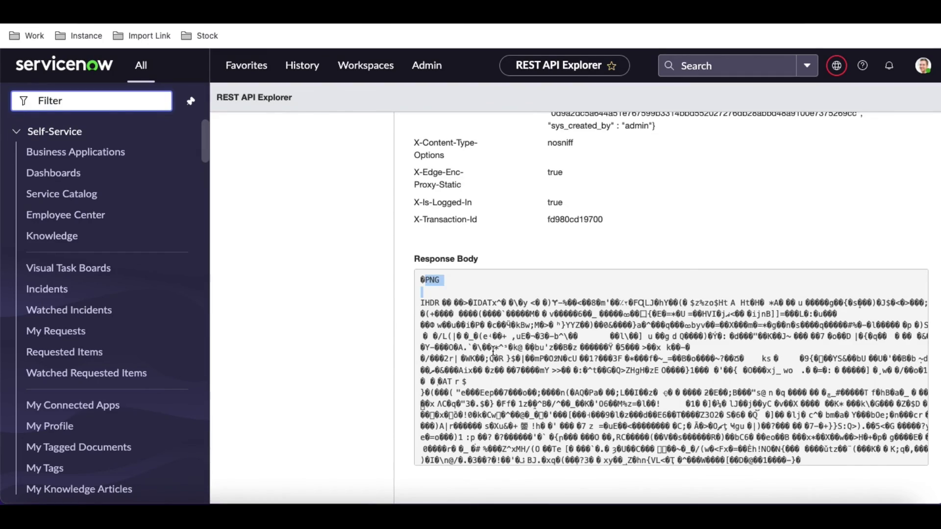
scroll(511, 374, down, 15)
scroll(512, 377, down, 10)
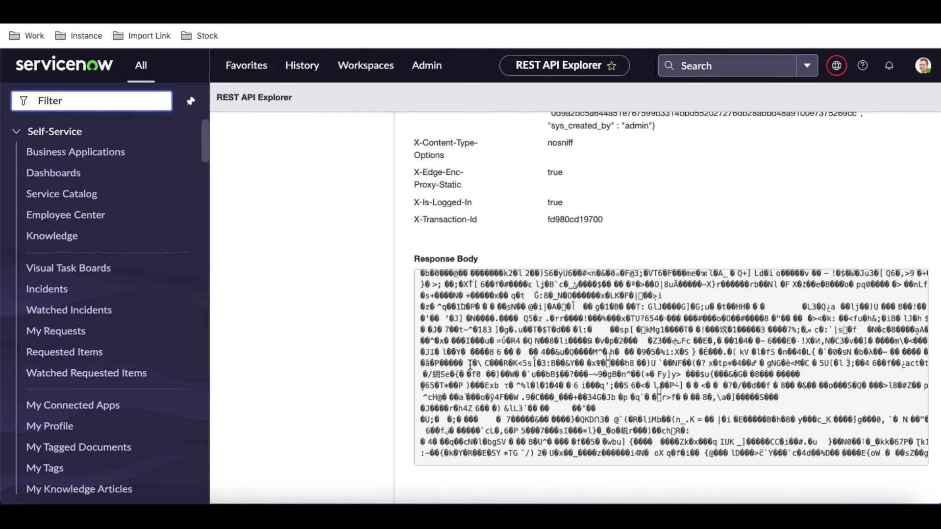
scroll(358, 275, up, 15)
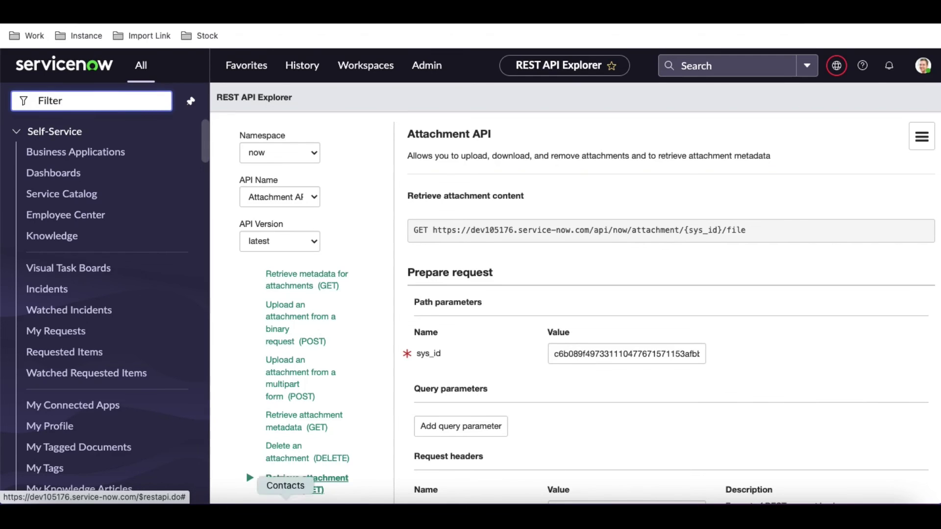
scroll(364, 236, down, 15)
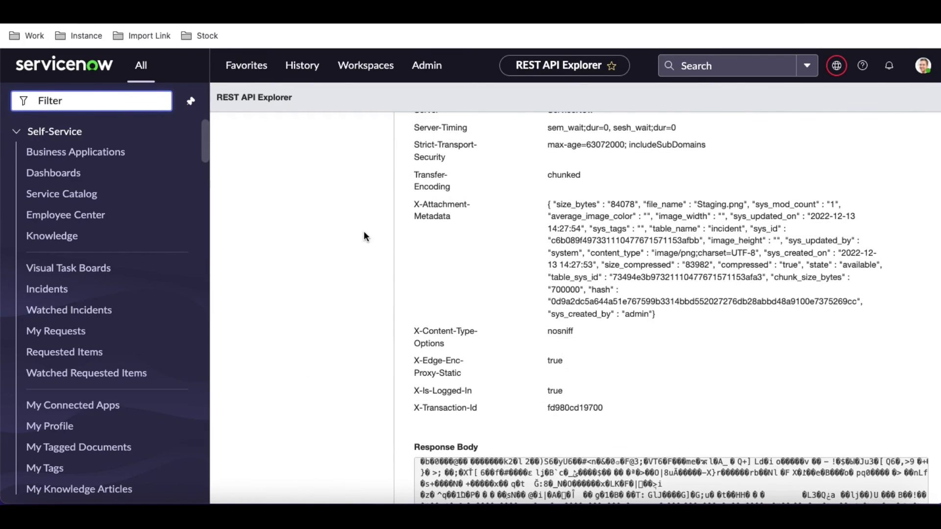
scroll(364, 233, up, 5)
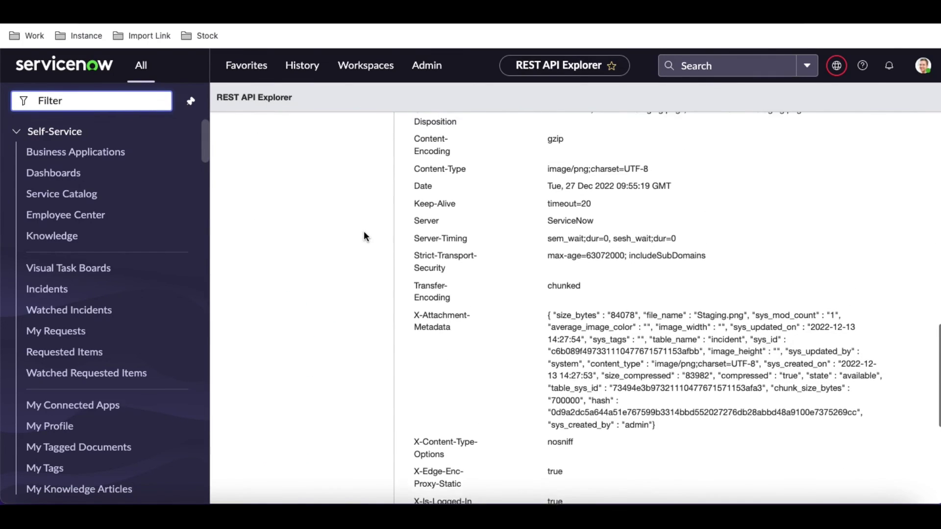